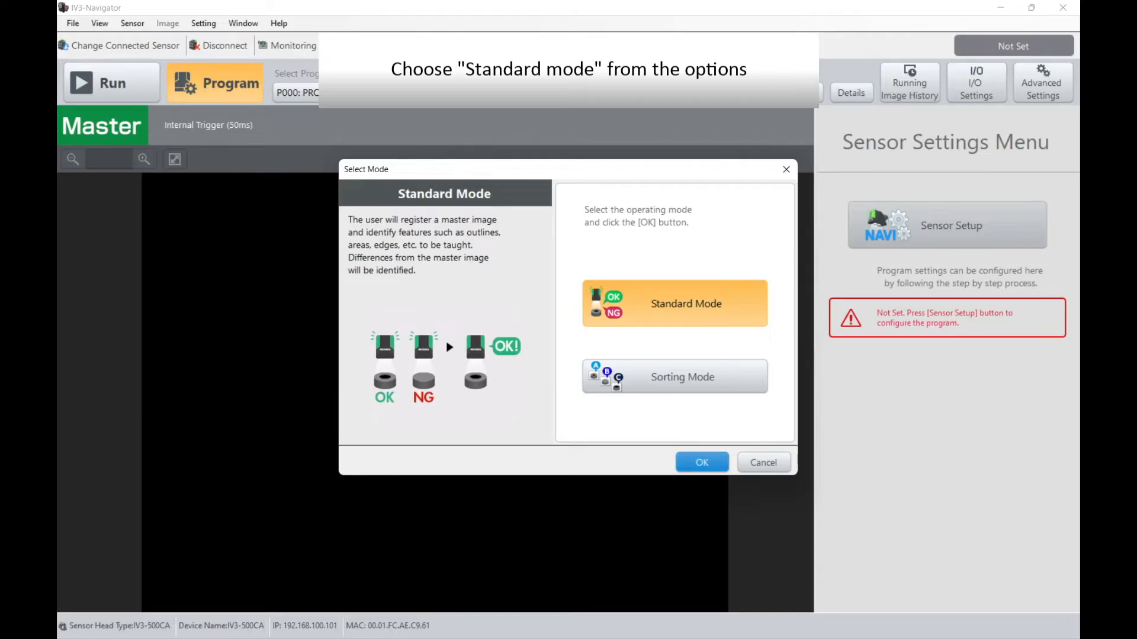
Step: Confirm Standard Mode and run Smart Image Optimization on an area framing the whole gum container
click(702, 462)
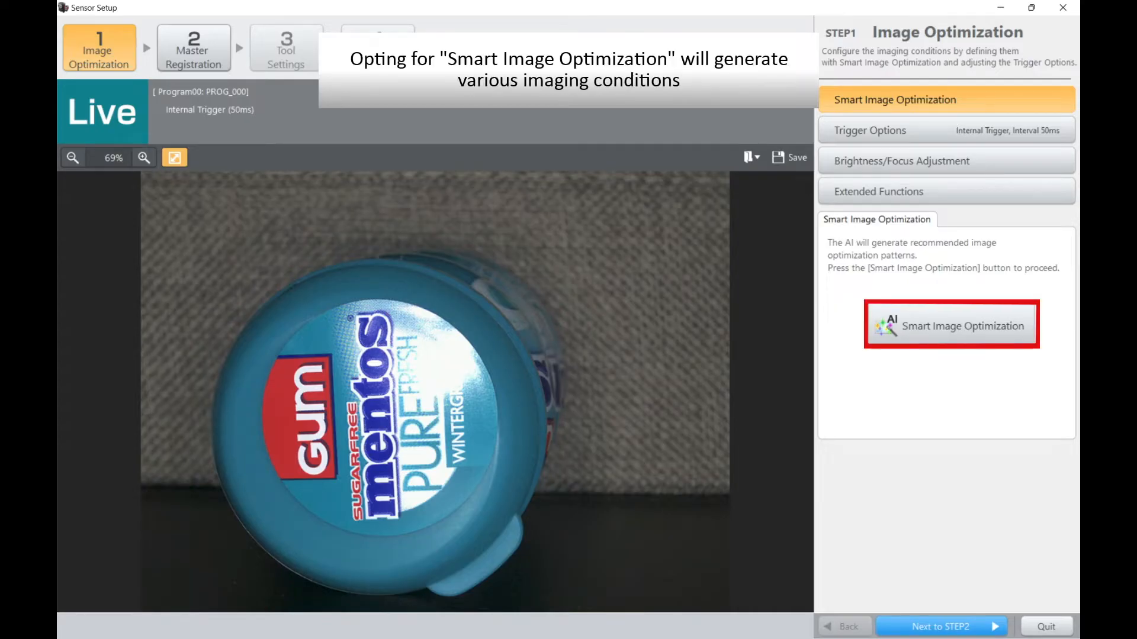
click(951, 326)
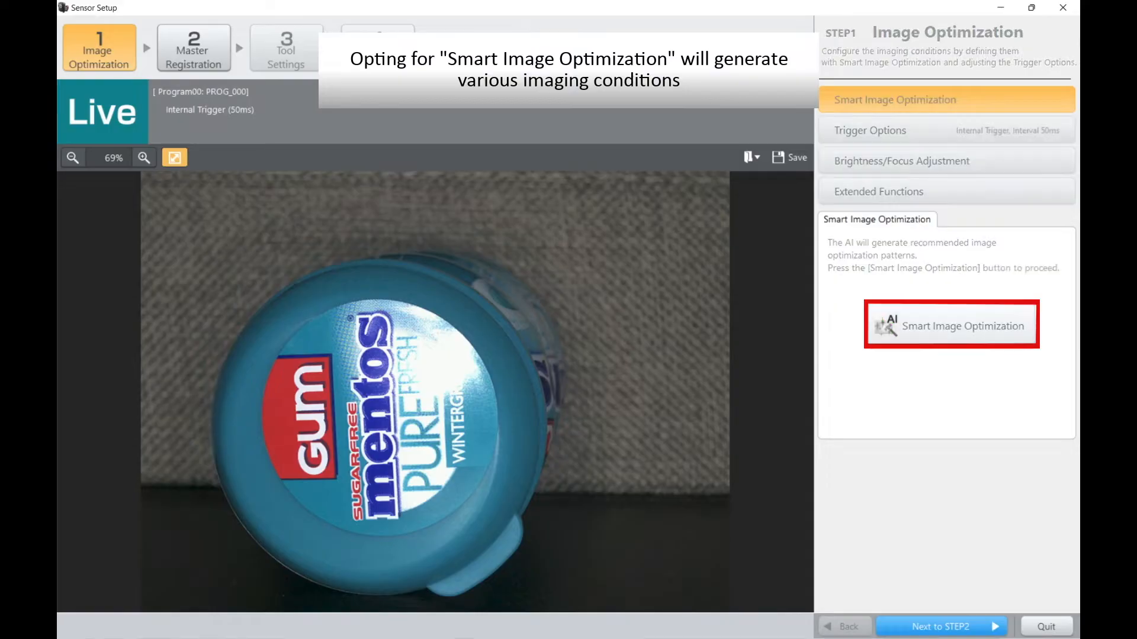
drag(360, 336, 173, 234)
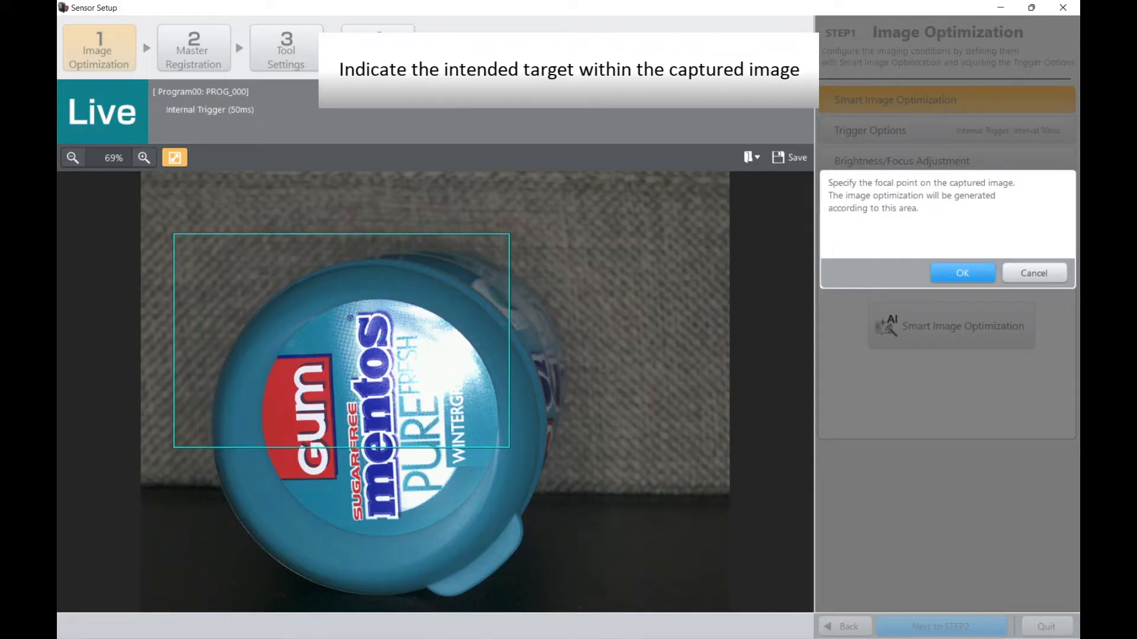
drag(510, 234, 557, 223)
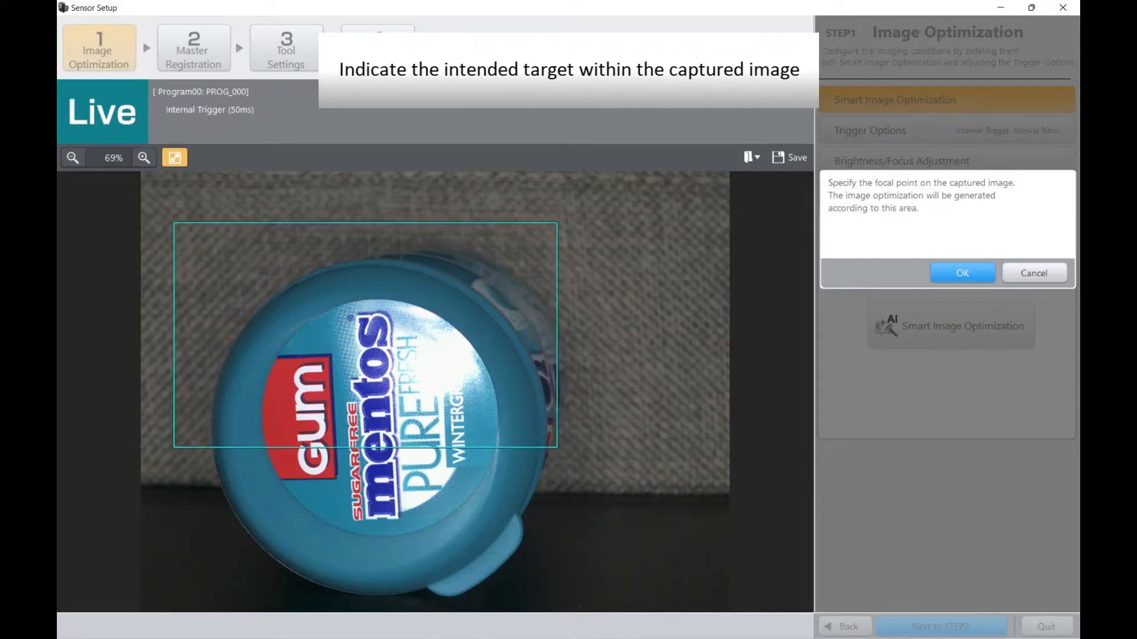
drag(557, 448, 557, 596)
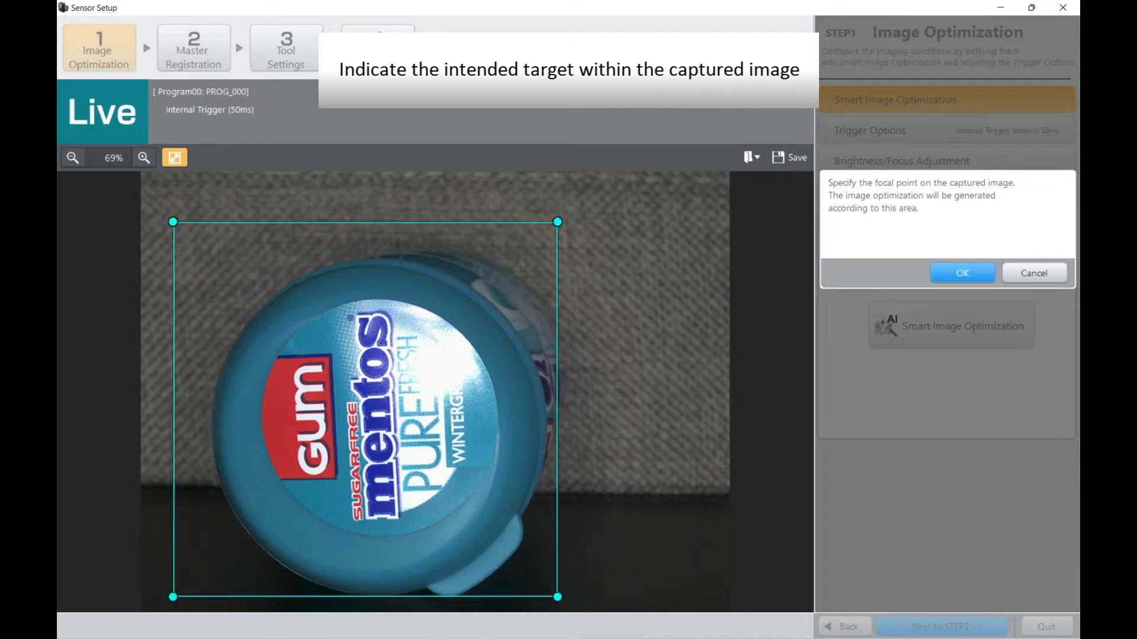
drag(365, 409, 393, 417)
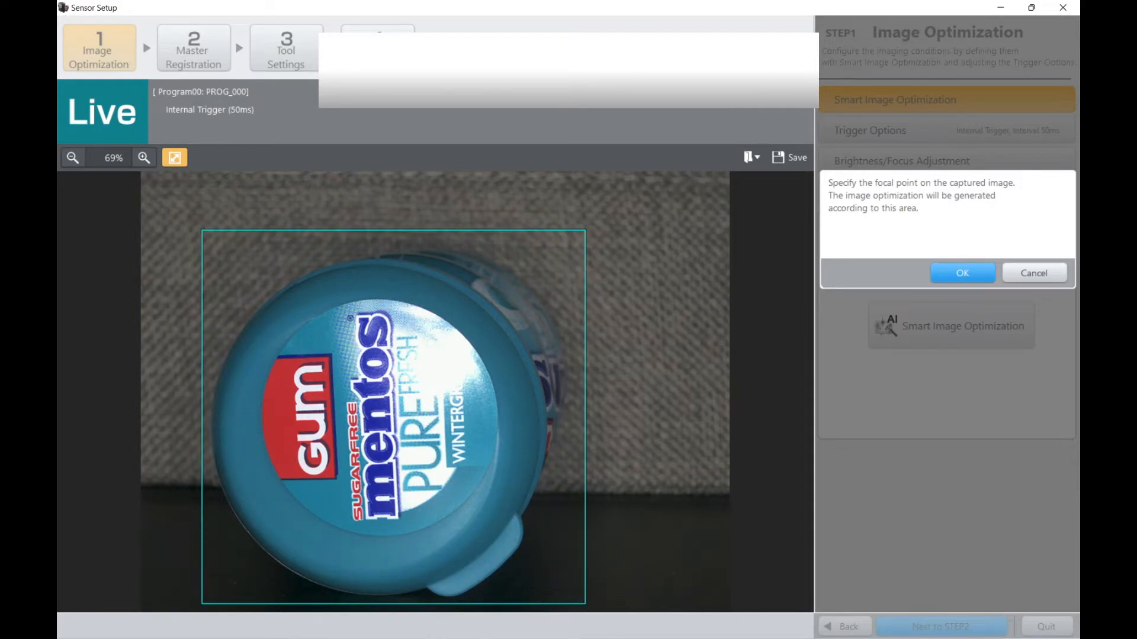
click(962, 273)
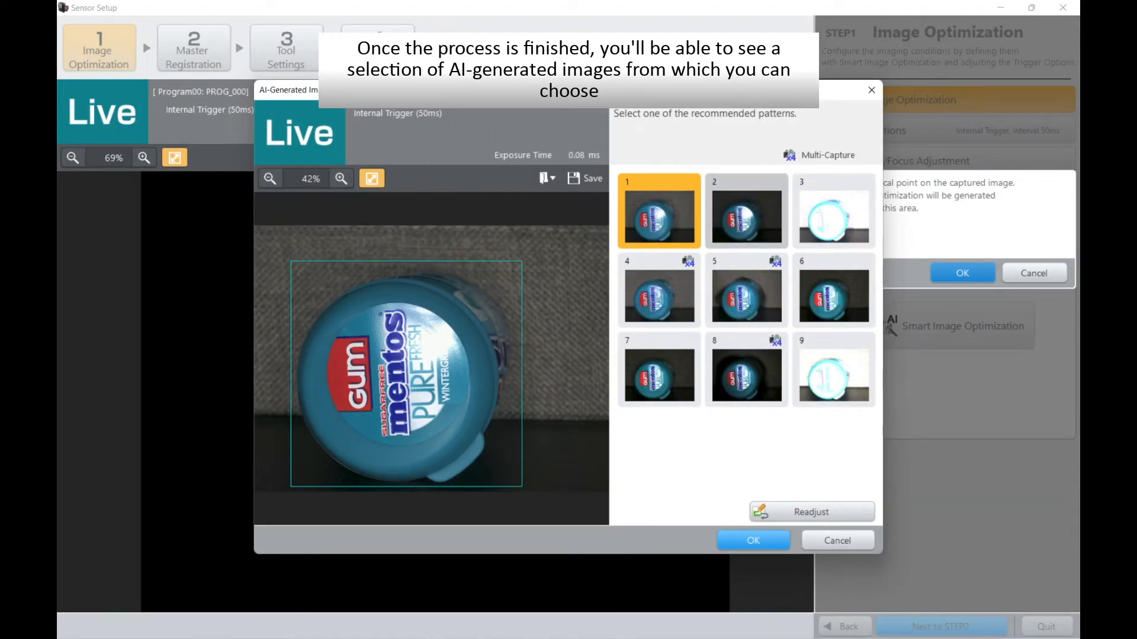
Step: Compare the AI-generated imaging patterns and apply multi-capture pattern 5
click(746, 212)
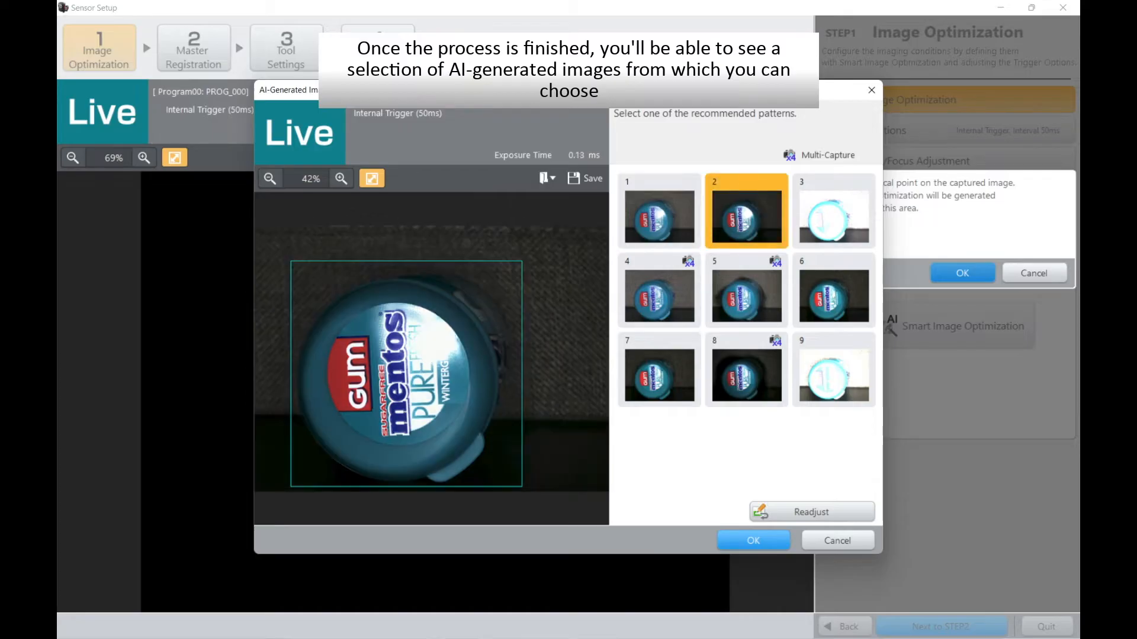
click(833, 211)
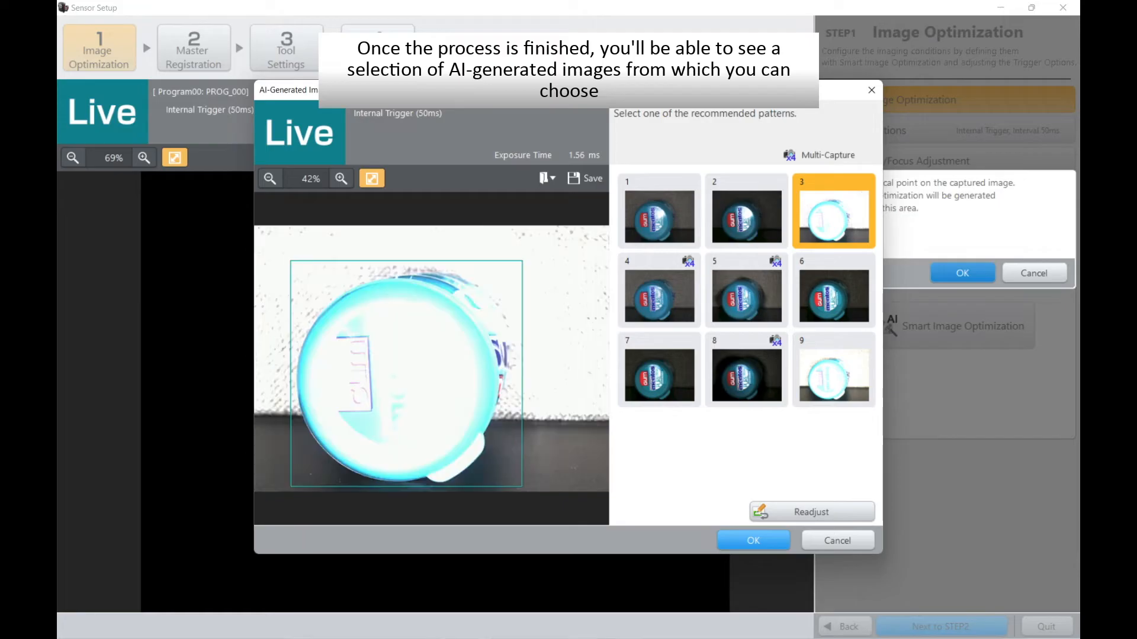
click(834, 291)
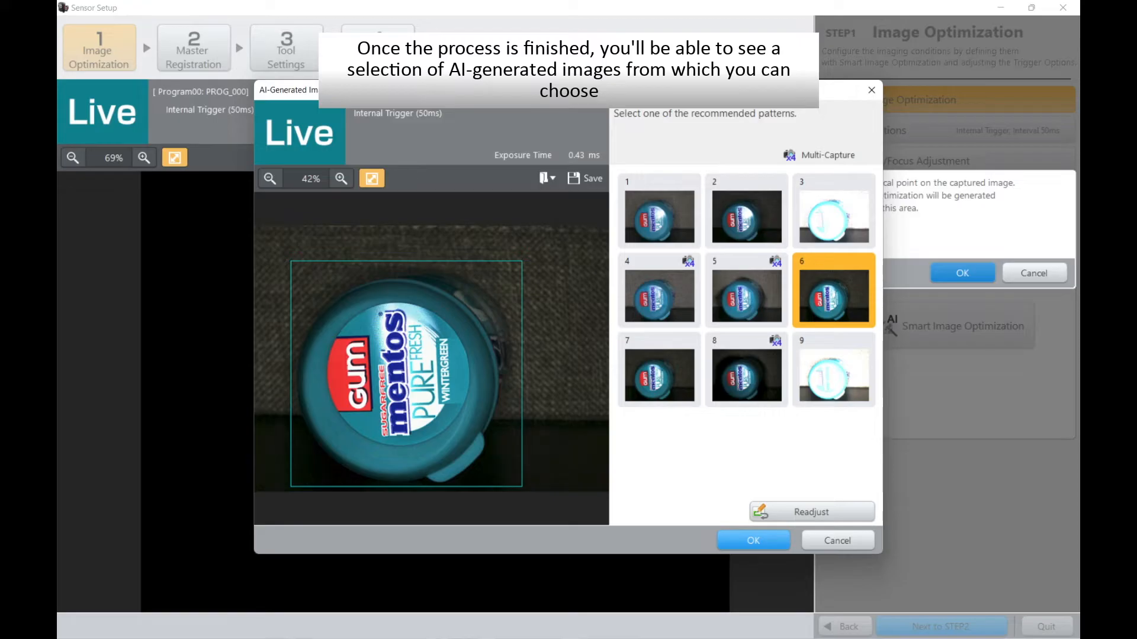
click(747, 290)
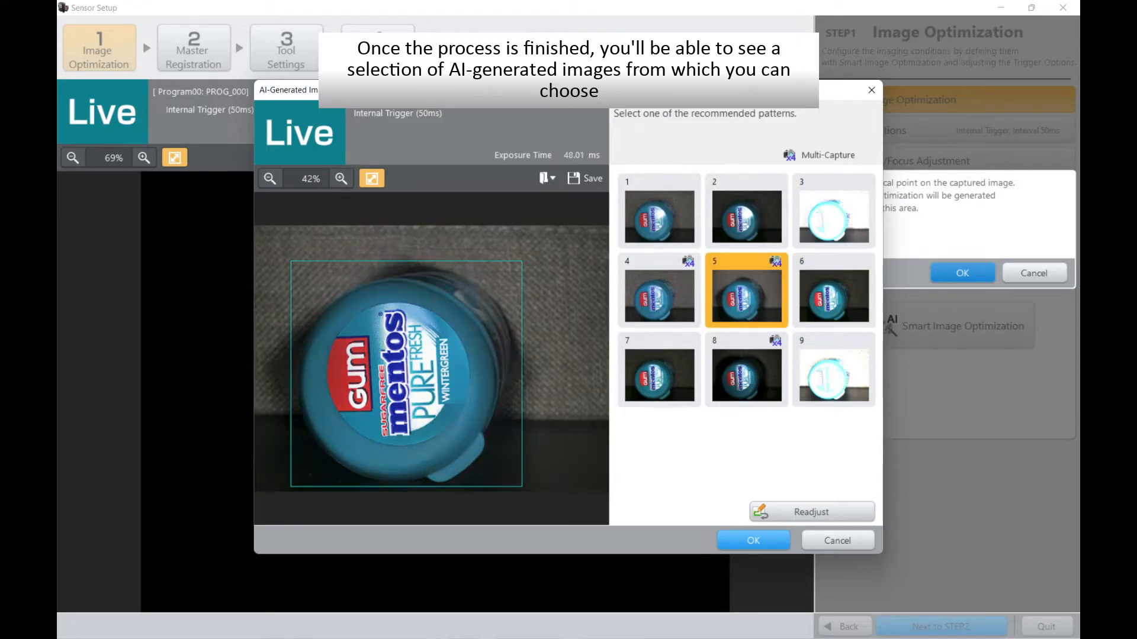
click(659, 290)
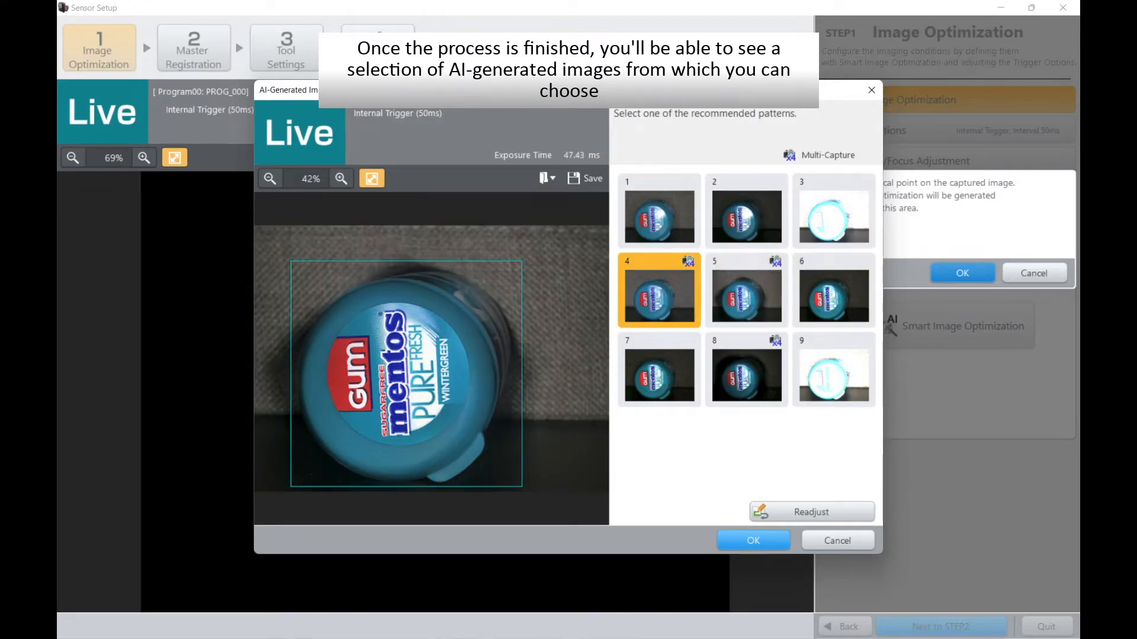
click(659, 370)
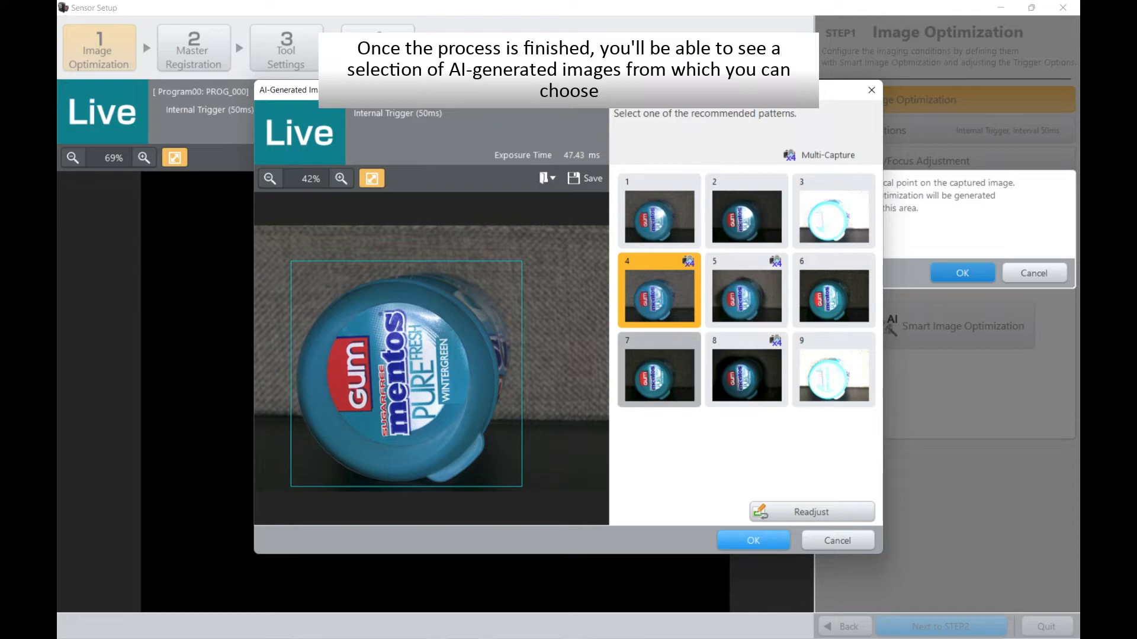
click(746, 370)
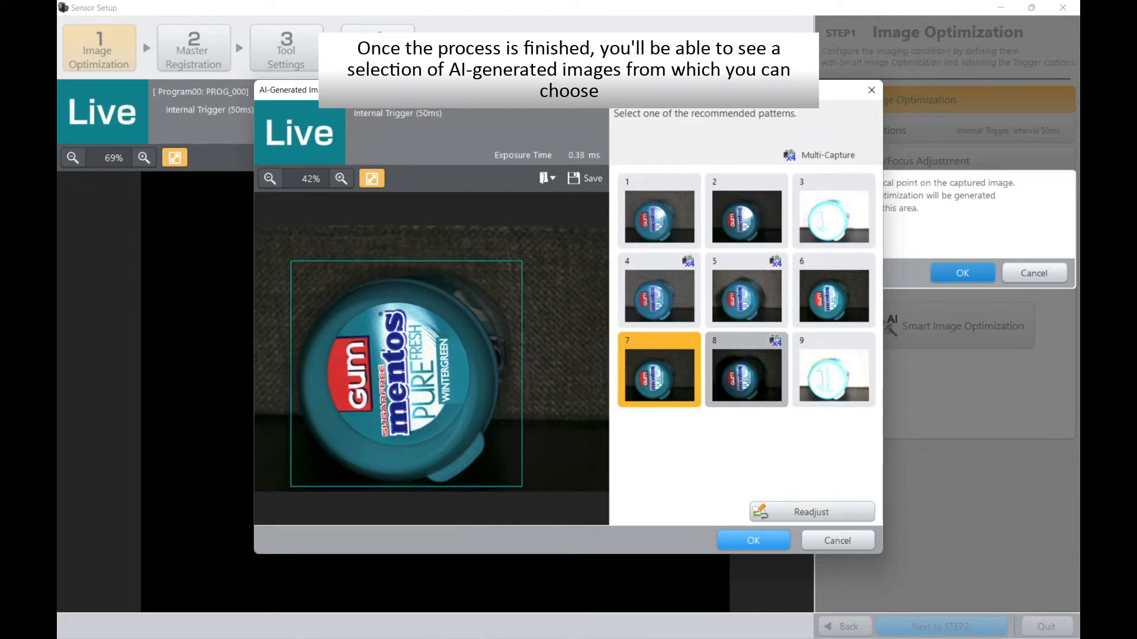
click(834, 370)
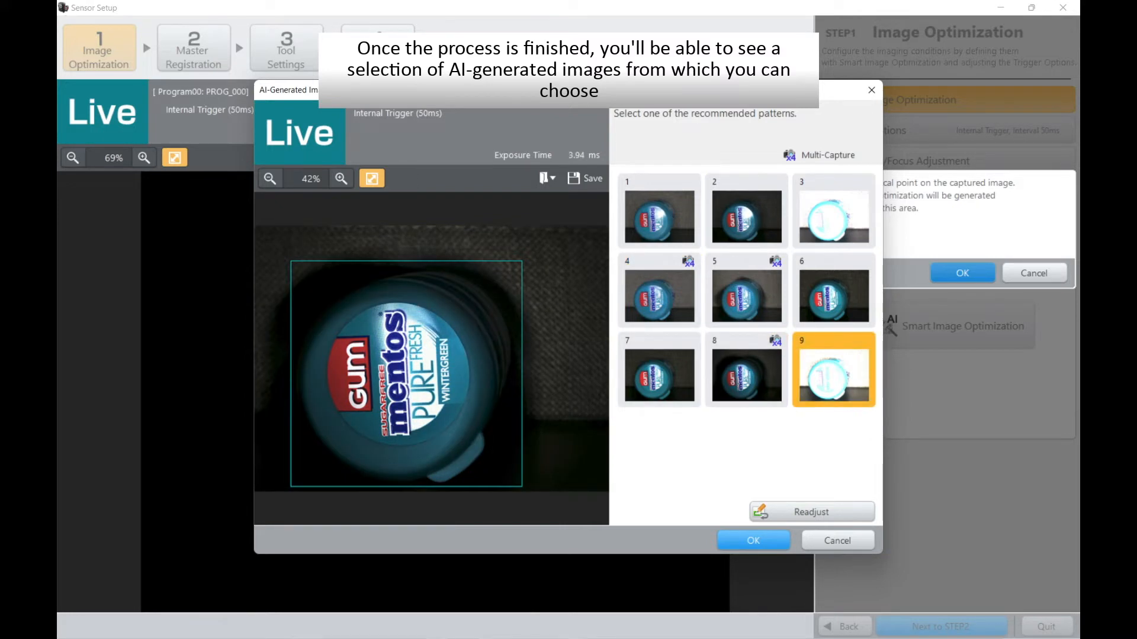
click(747, 290)
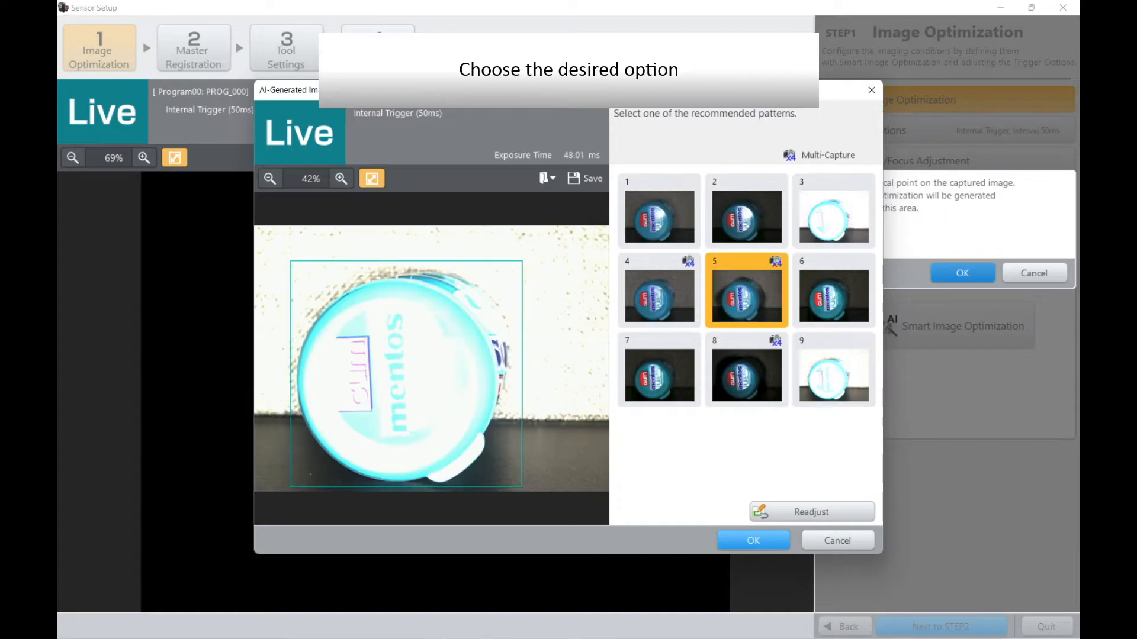
click(753, 540)
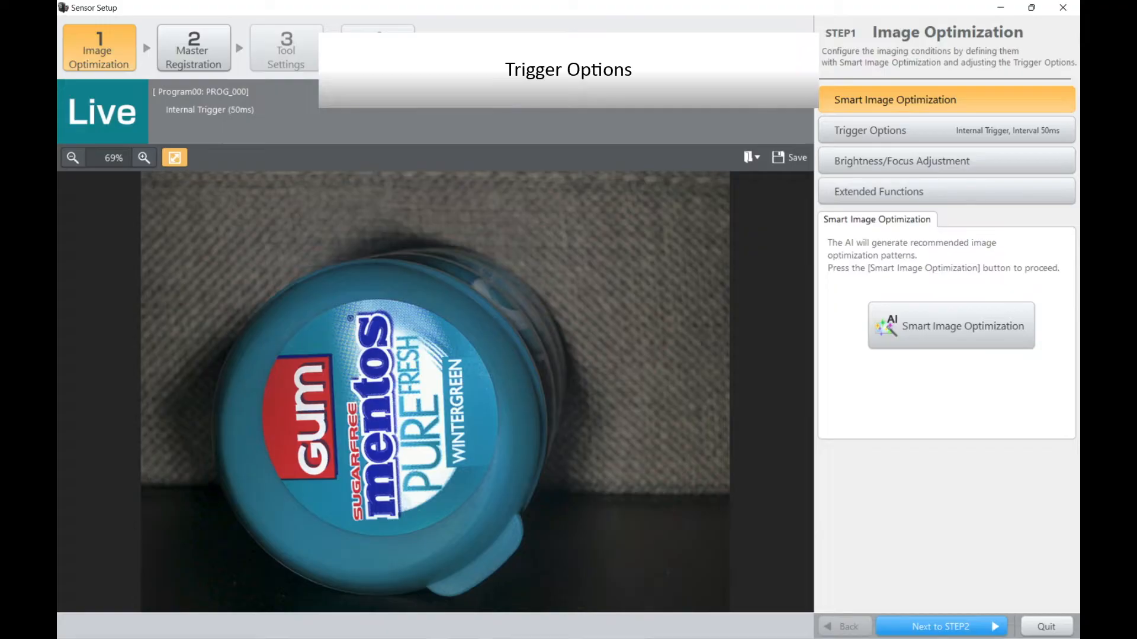
Step: Switch the trigger option to External Trigger and fire a test trigger to capture an image
click(946, 130)
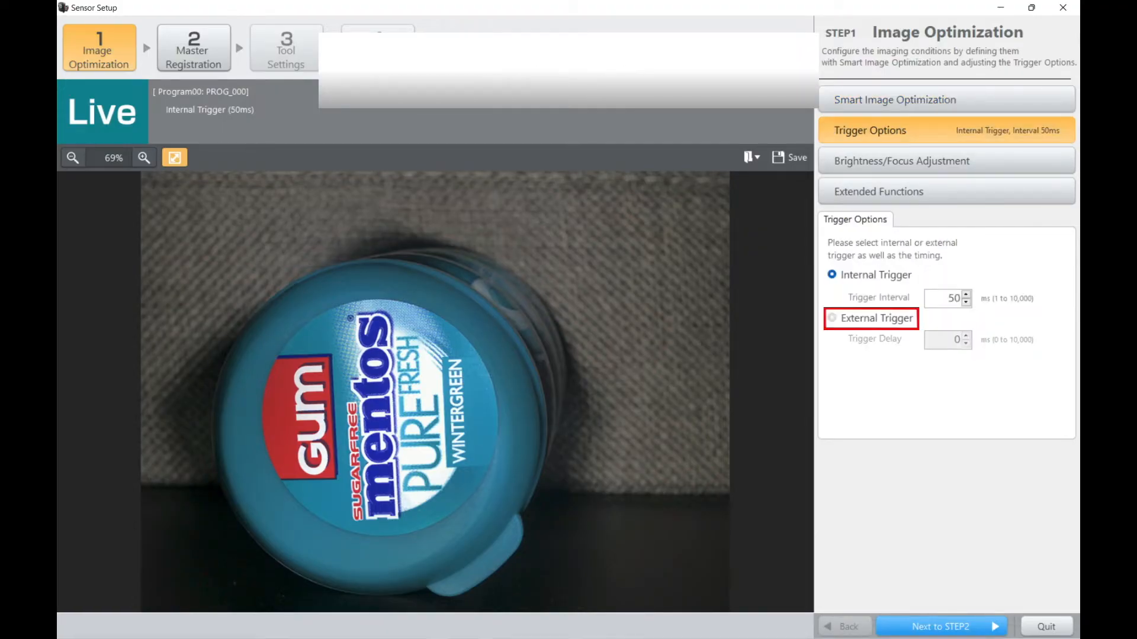
click(832, 318)
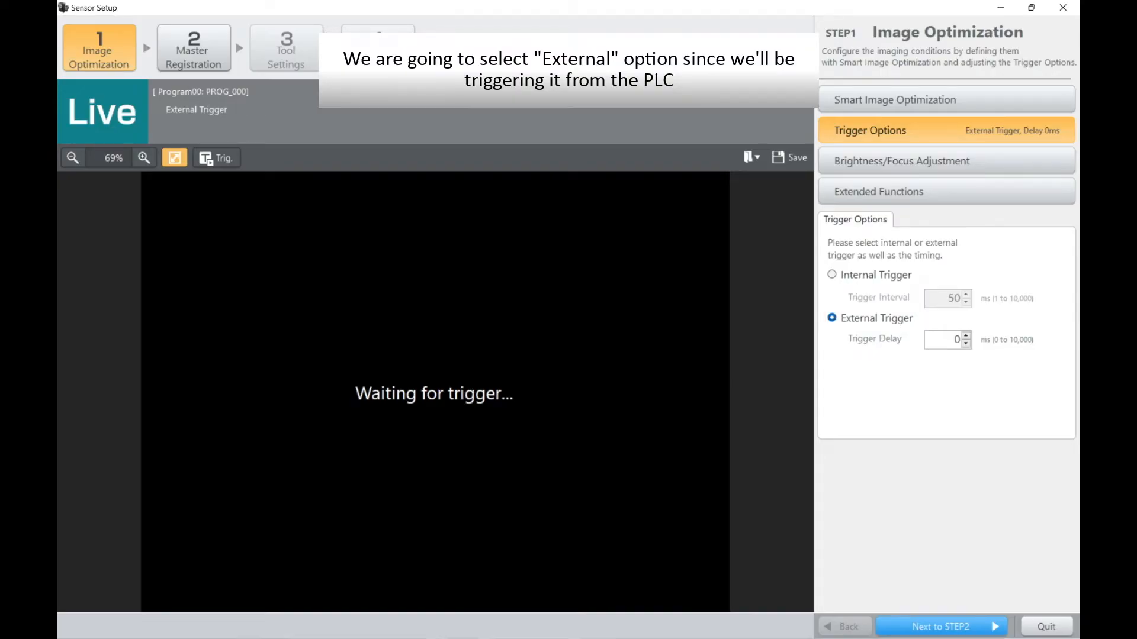
click(217, 158)
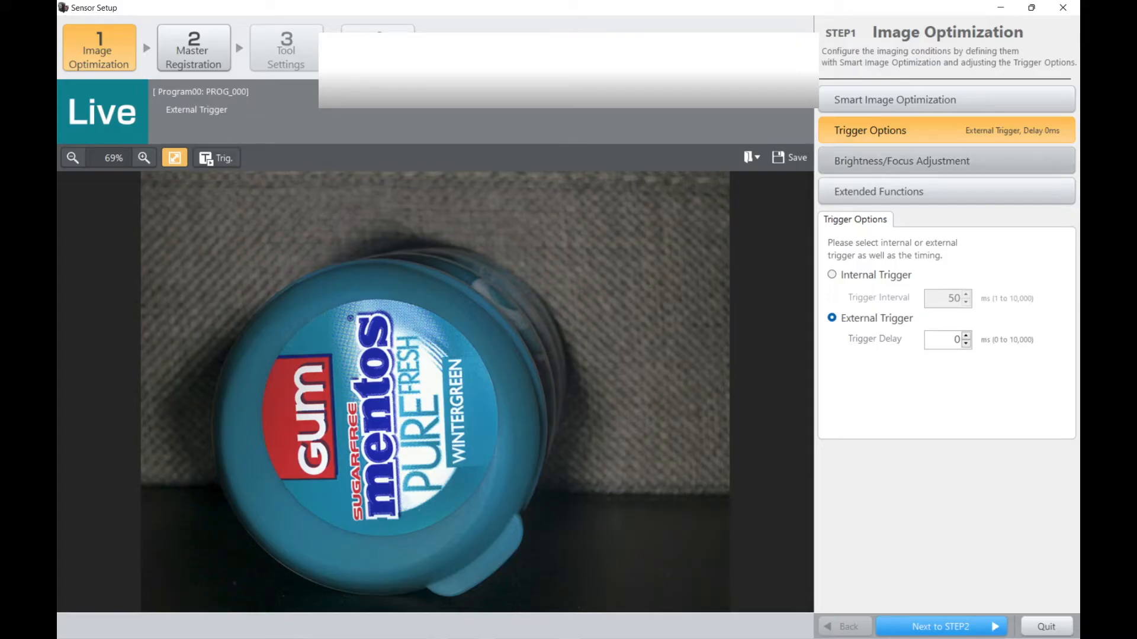
Step: Try automatic brightness adjustment and a brightness of 46 with a test trigger, and return the brightness to 58
click(946, 161)
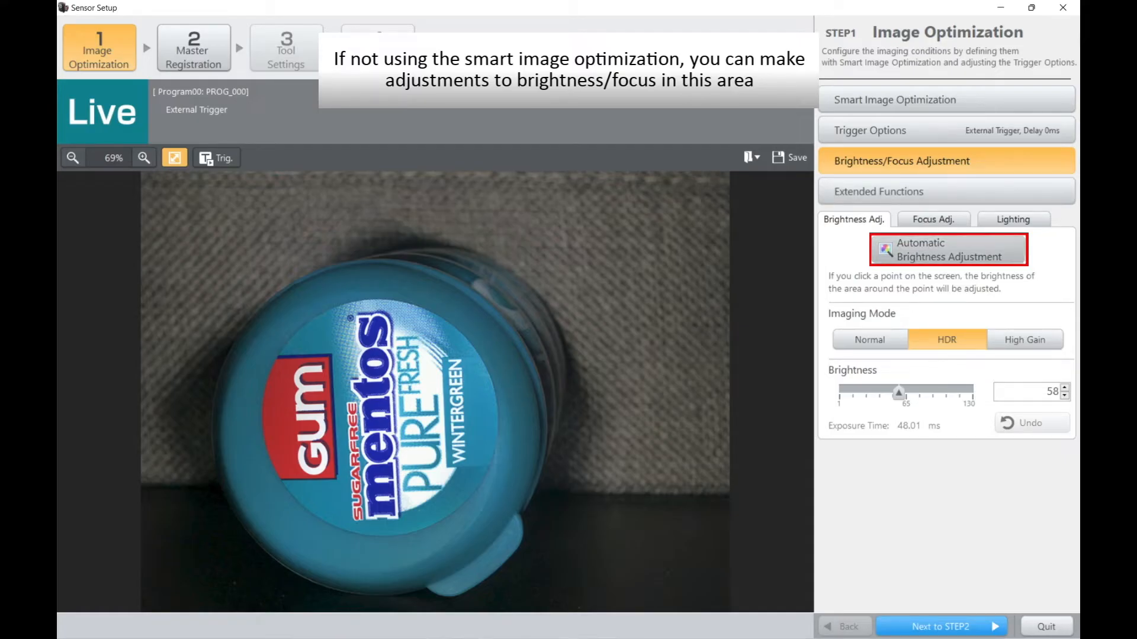
click(947, 250)
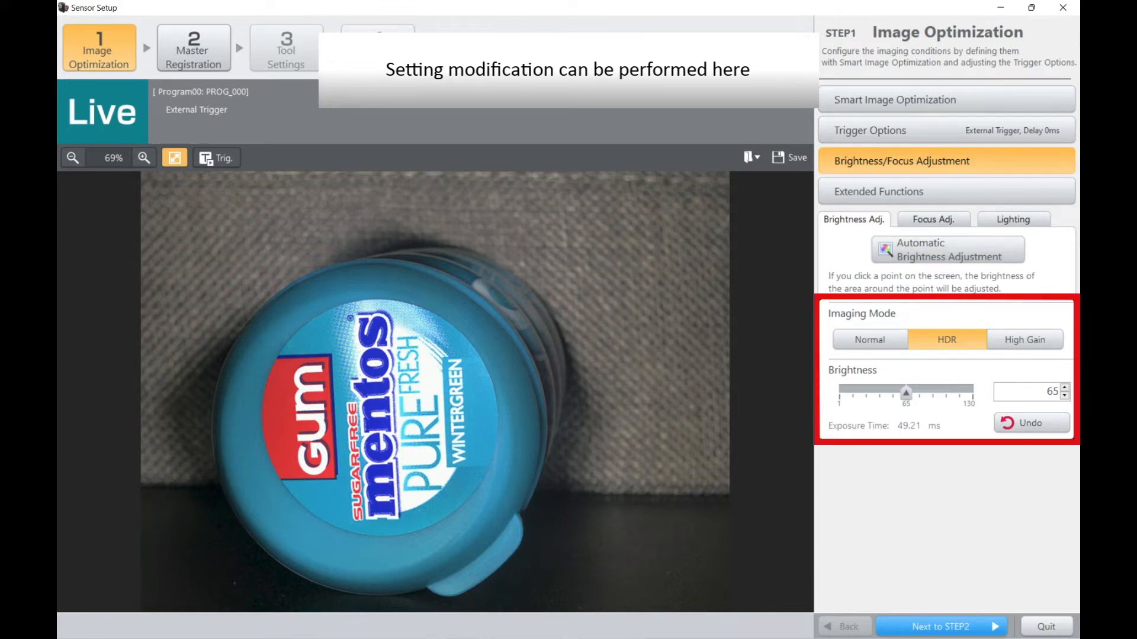
drag(906, 393, 886, 393)
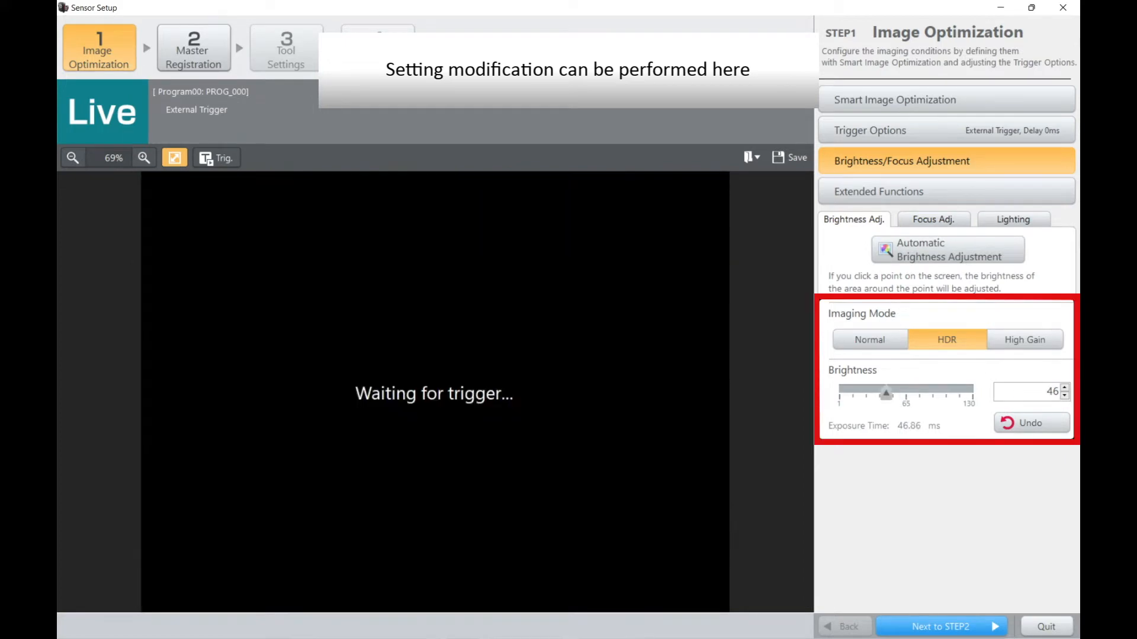
click(216, 158)
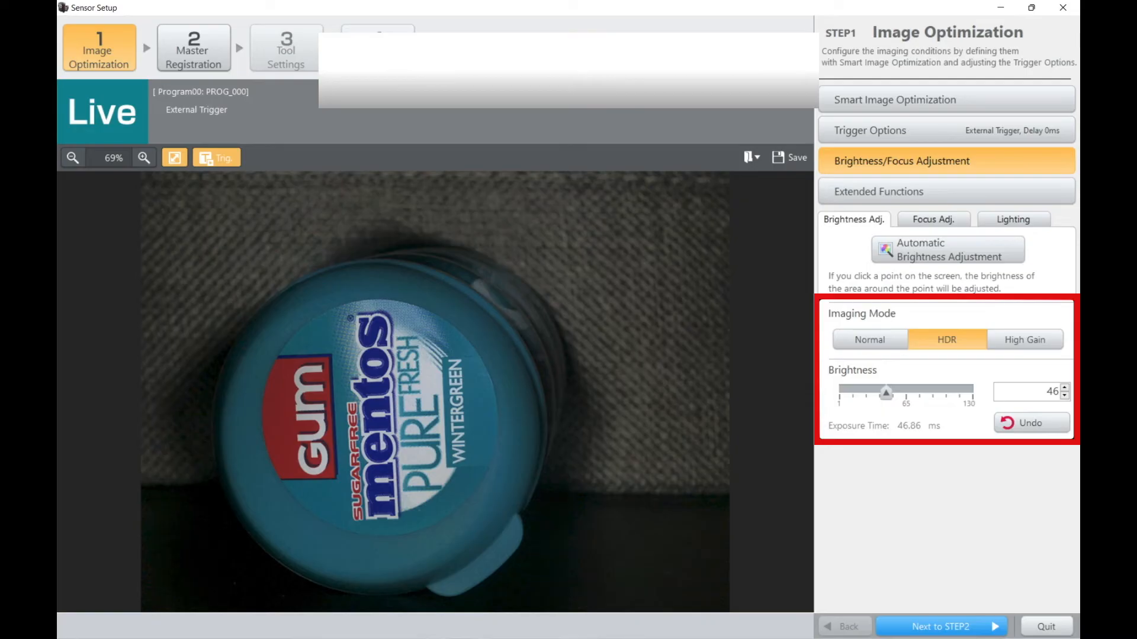
drag(885, 393, 898, 393)
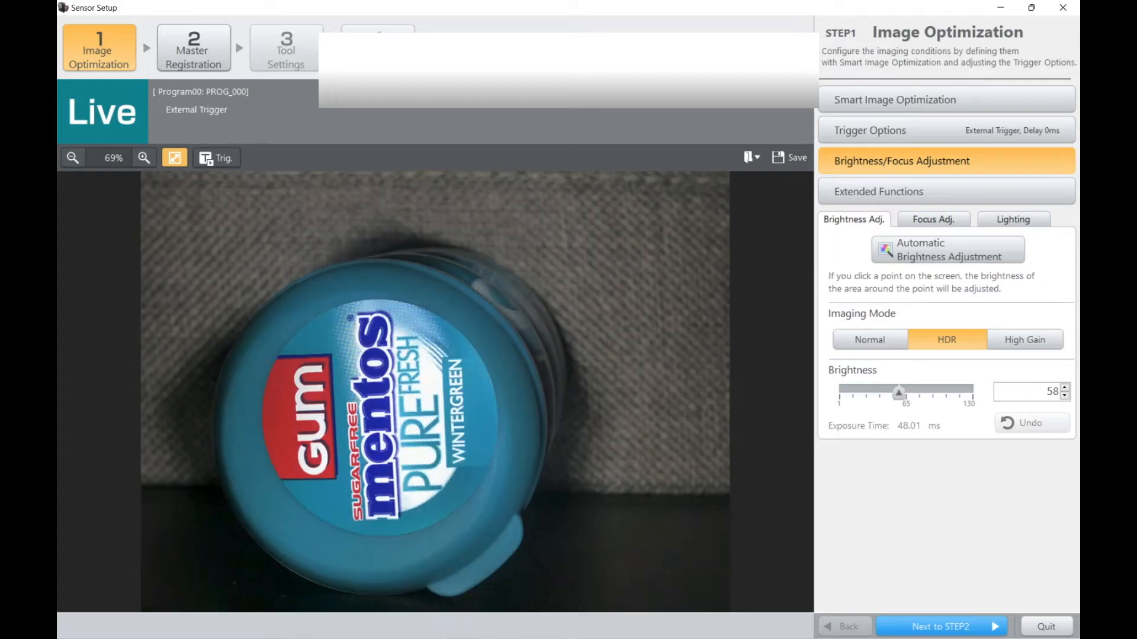
Step: Run automatic focus adjustment, test the farther suggested focus position with a trigger, and select the nearer suggested position
click(934, 220)
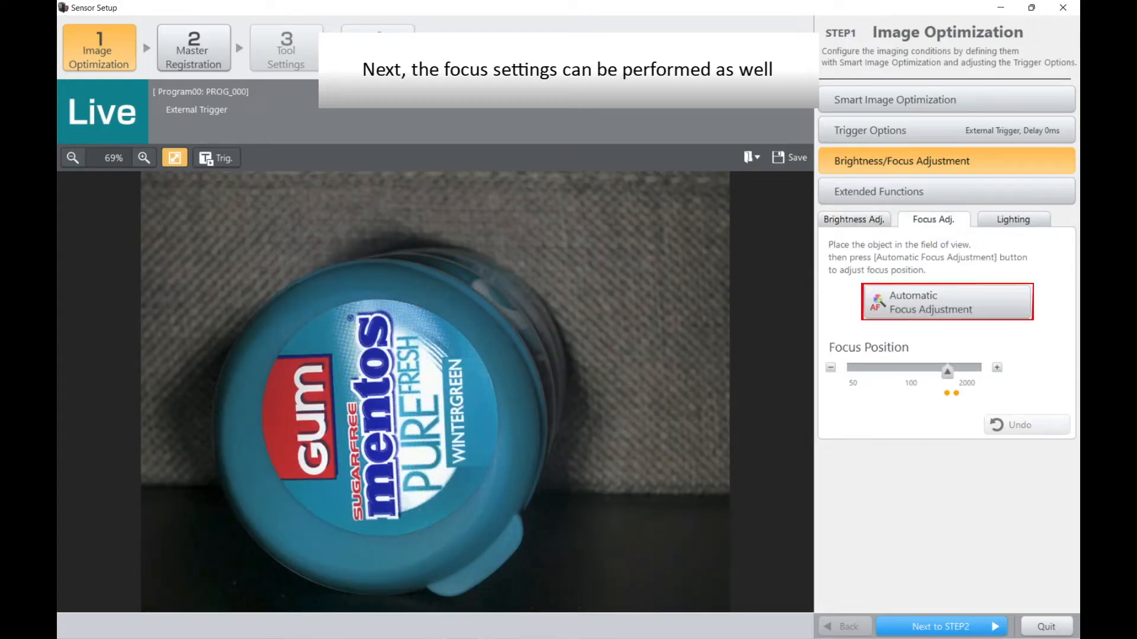
click(947, 302)
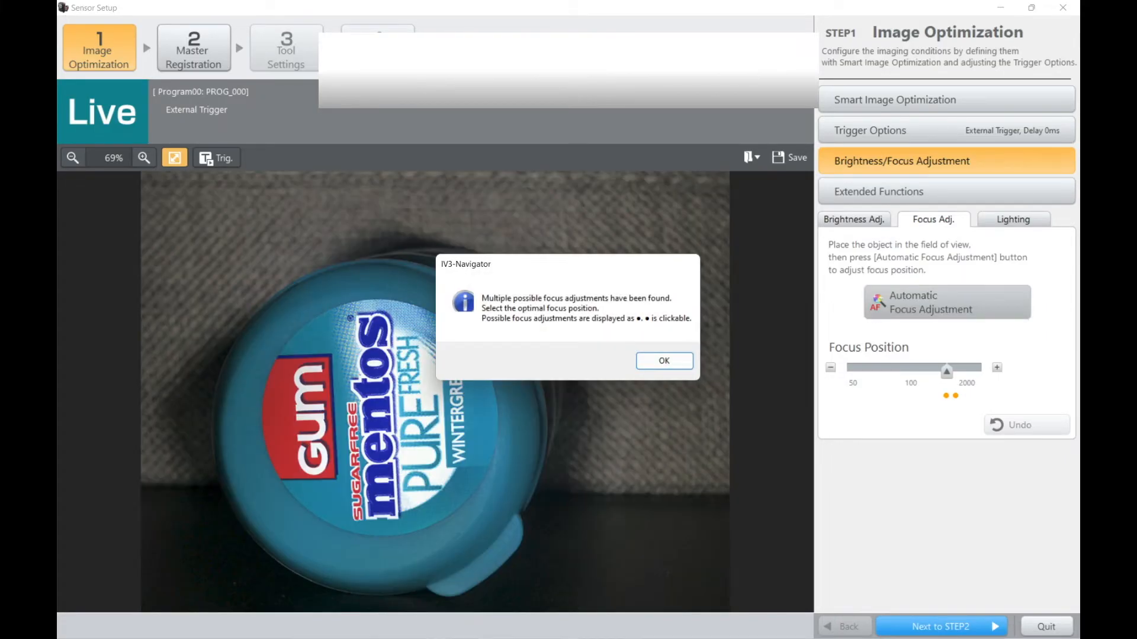
click(665, 361)
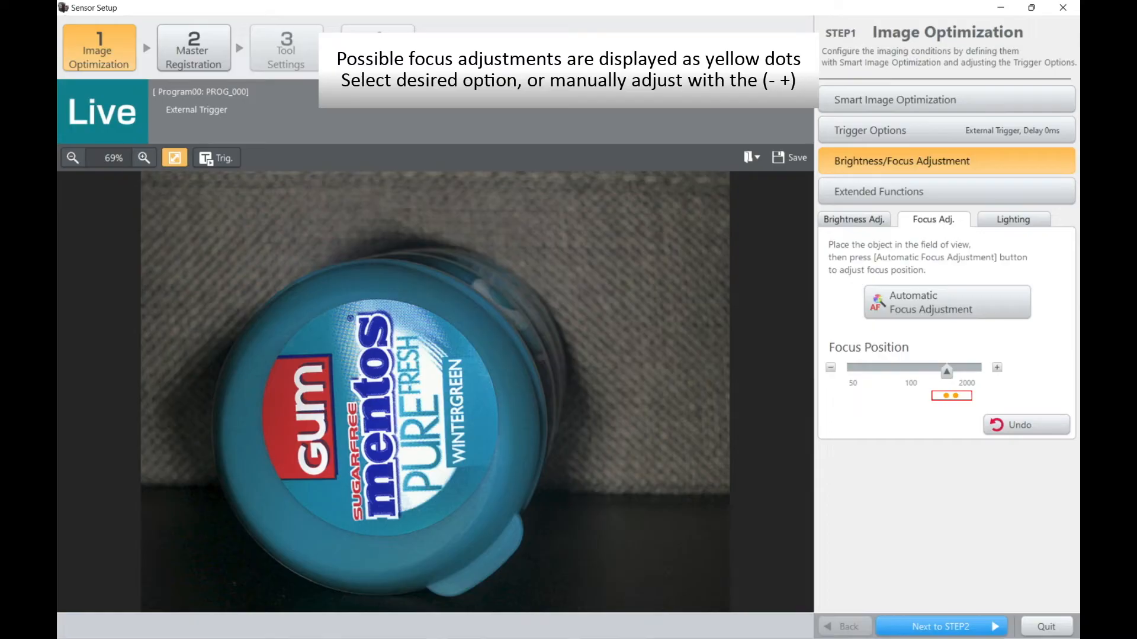
click(955, 395)
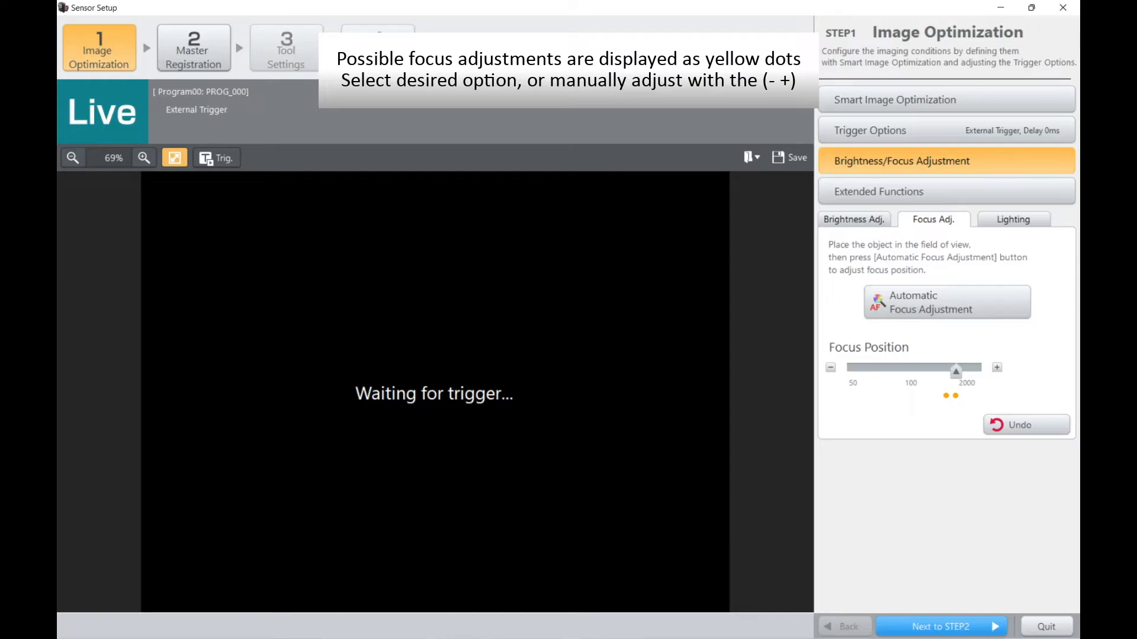
click(217, 158)
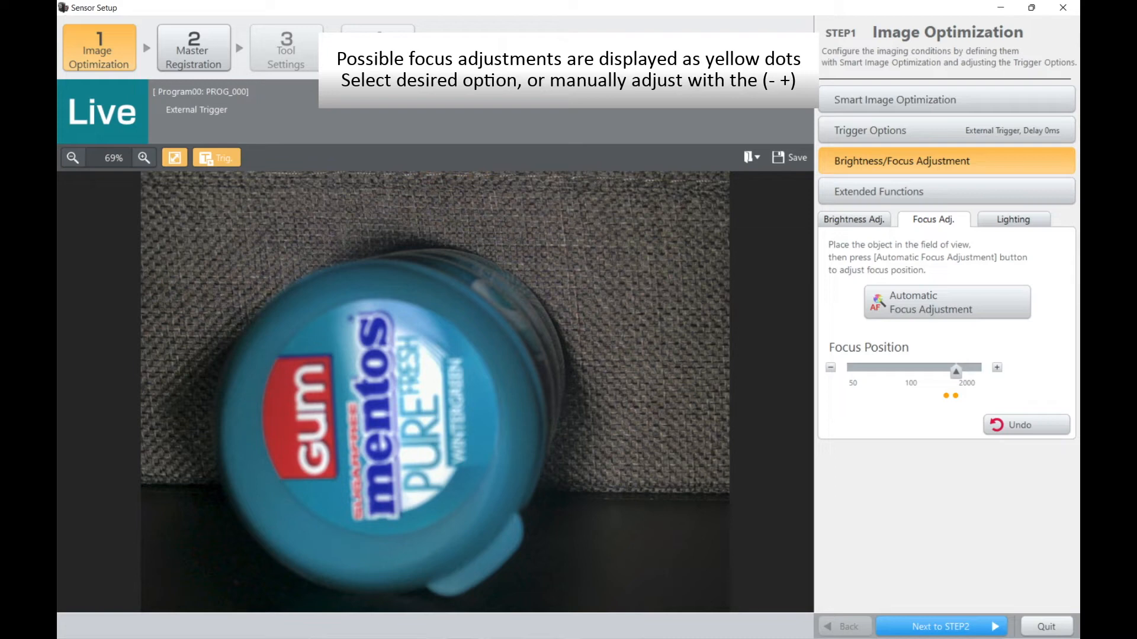
click(946, 395)
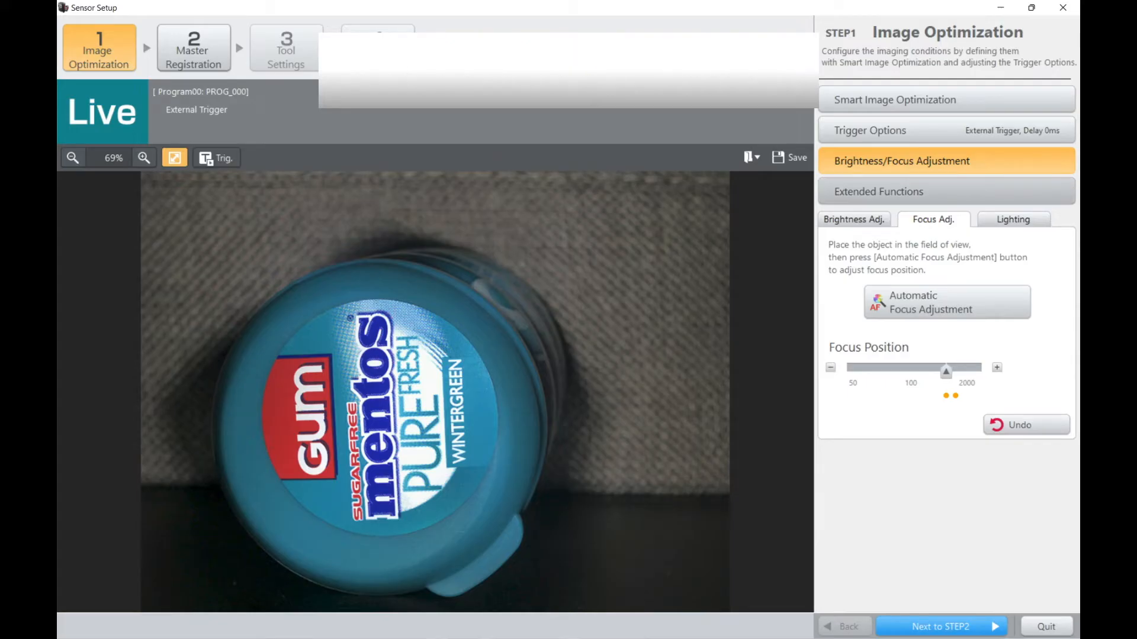
Step: Try the x2 digital zoom magnification and set it back to OFF
click(946, 192)
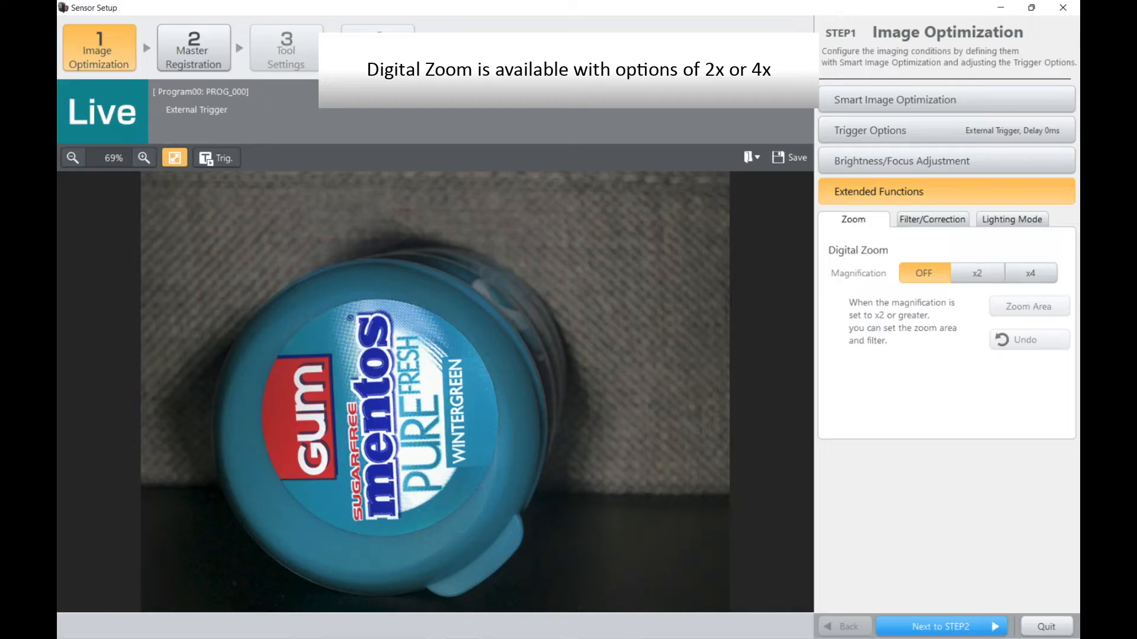
click(978, 274)
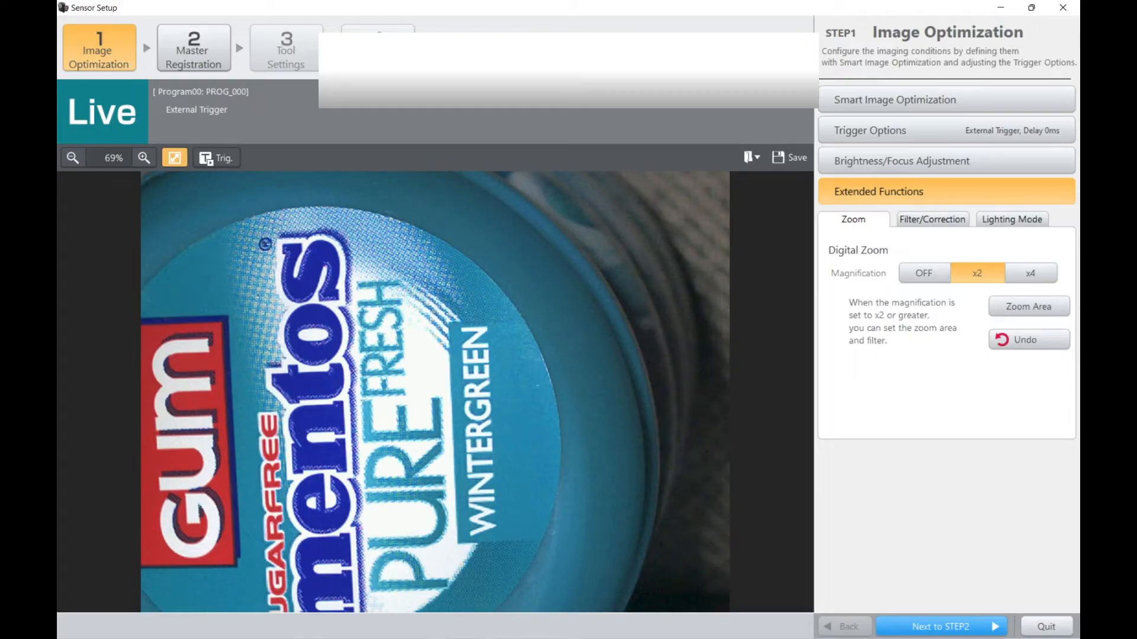
click(924, 273)
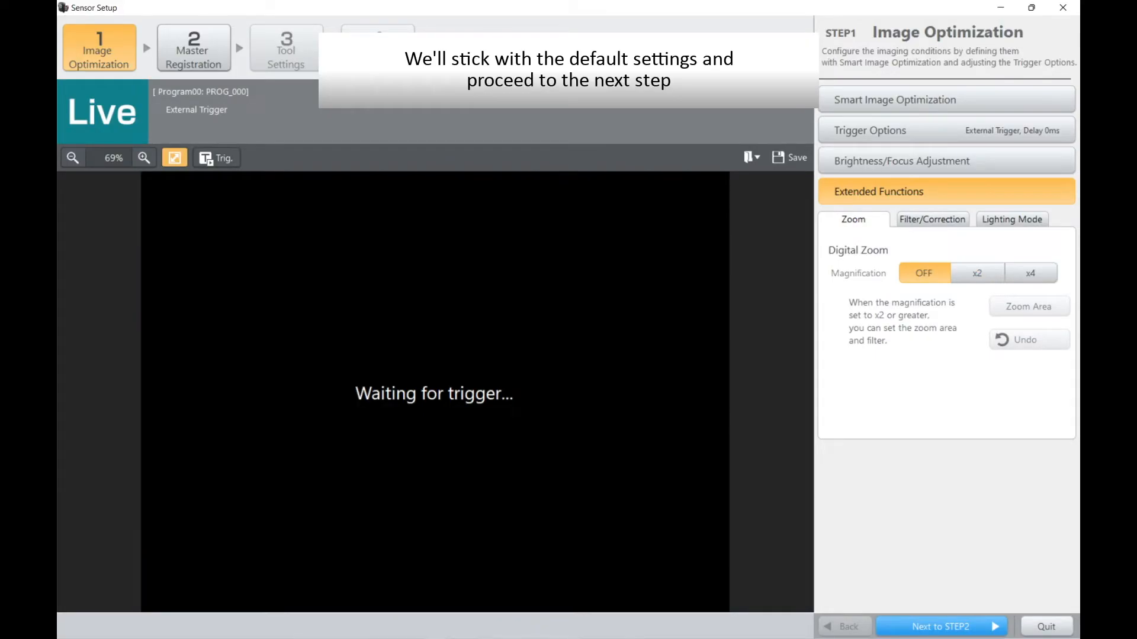
Step: Finish image optimization and advance the sensor setup to Master Registration
click(941, 626)
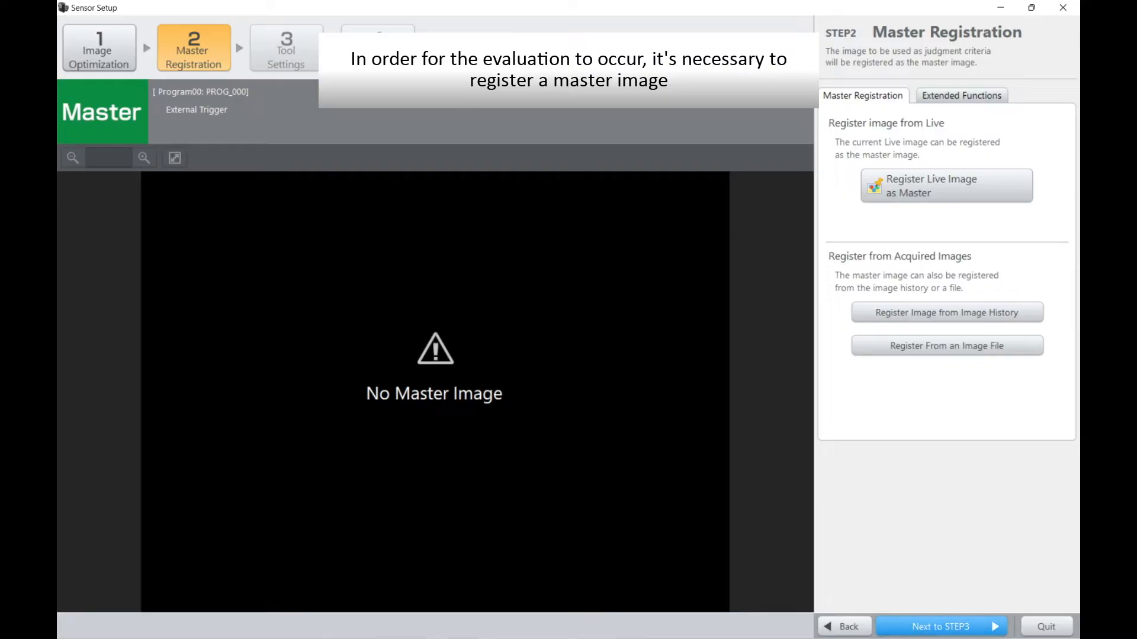
Step: Capture a live image with a trigger, register it as the master image, and advance to Tool Settings
click(946, 185)
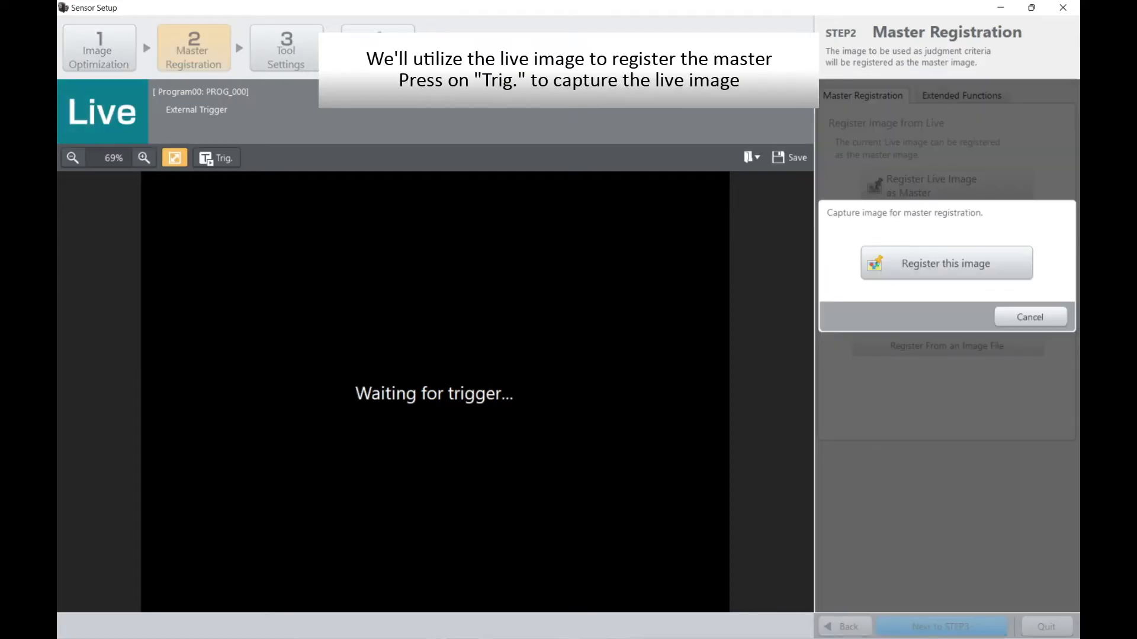
click(216, 158)
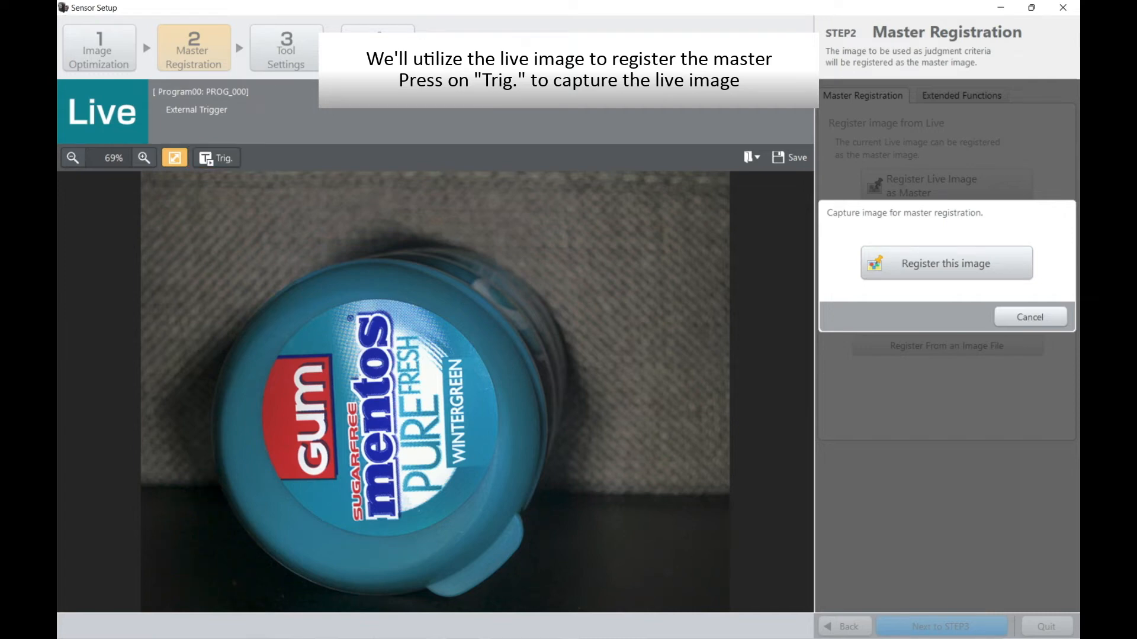
click(946, 264)
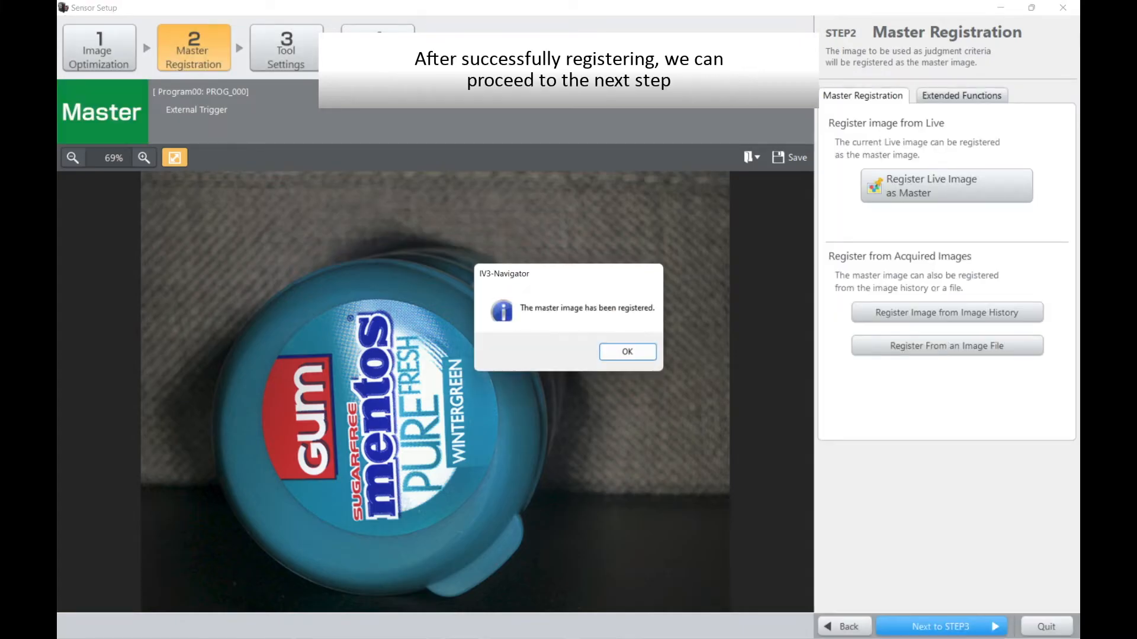
key(Return)
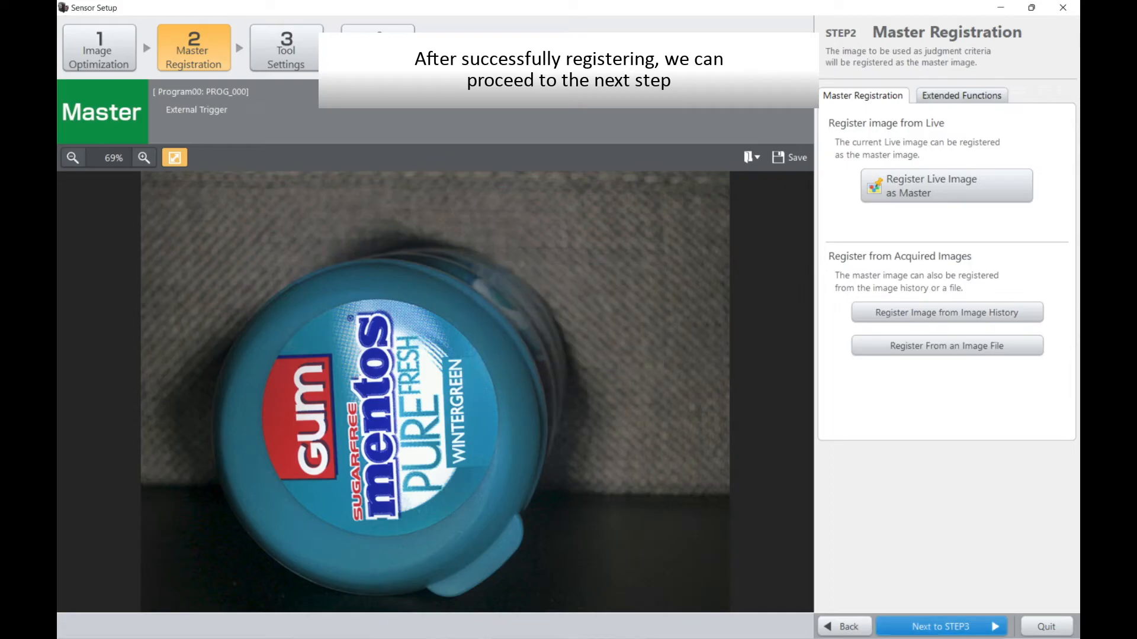
click(941, 626)
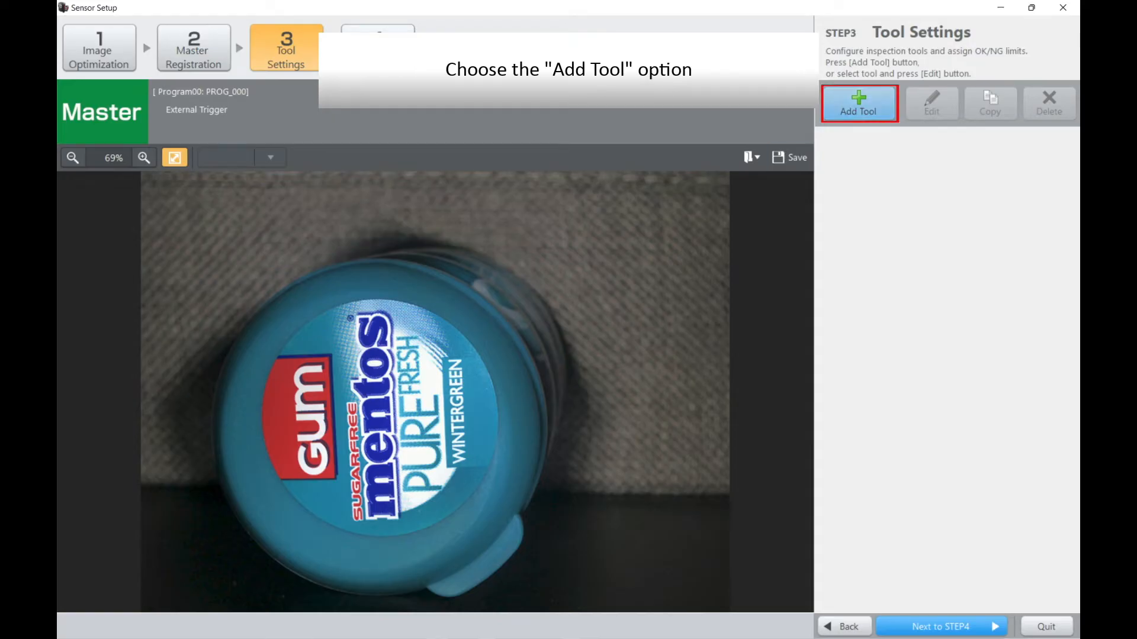
Step: Add an Outline tool and fit its rectangular window around the whole round label on the gum lid
click(858, 104)
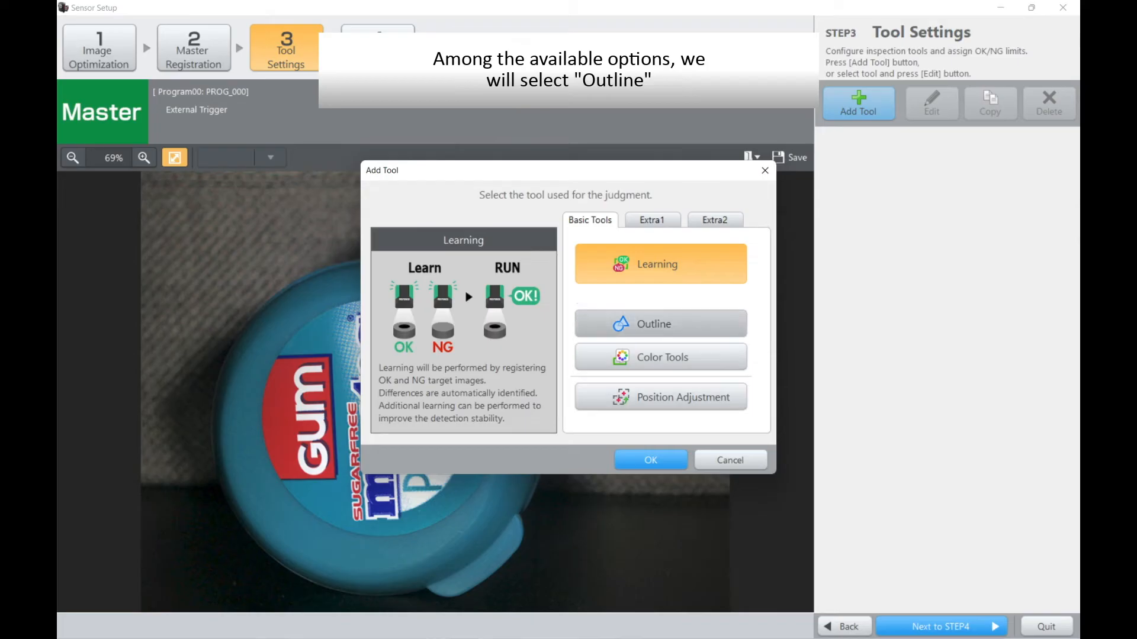
click(660, 324)
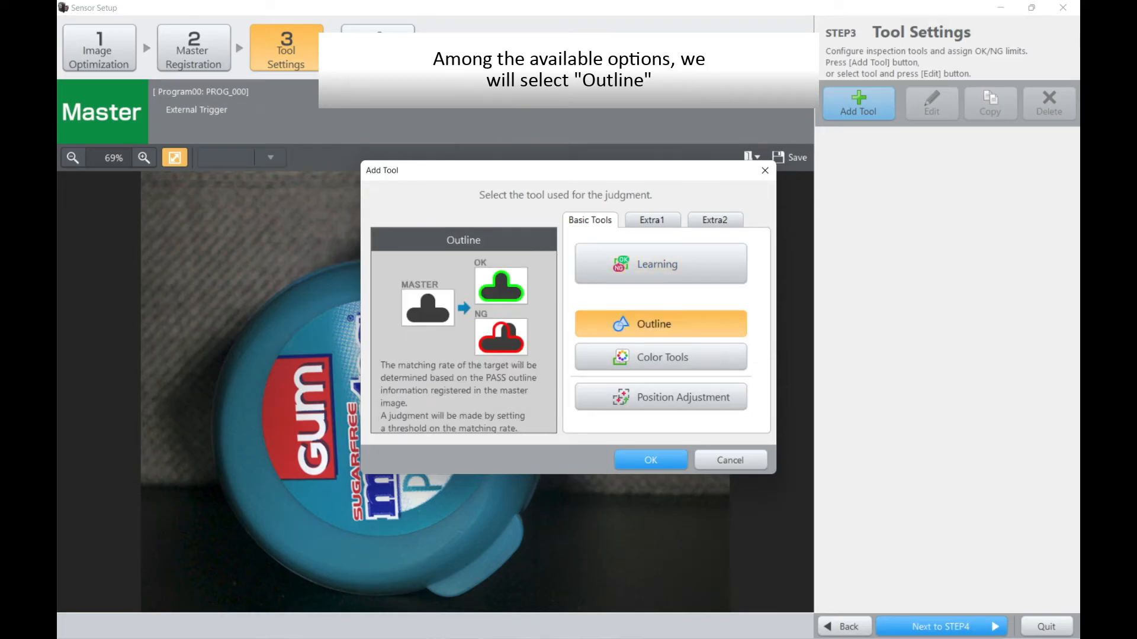
click(651, 460)
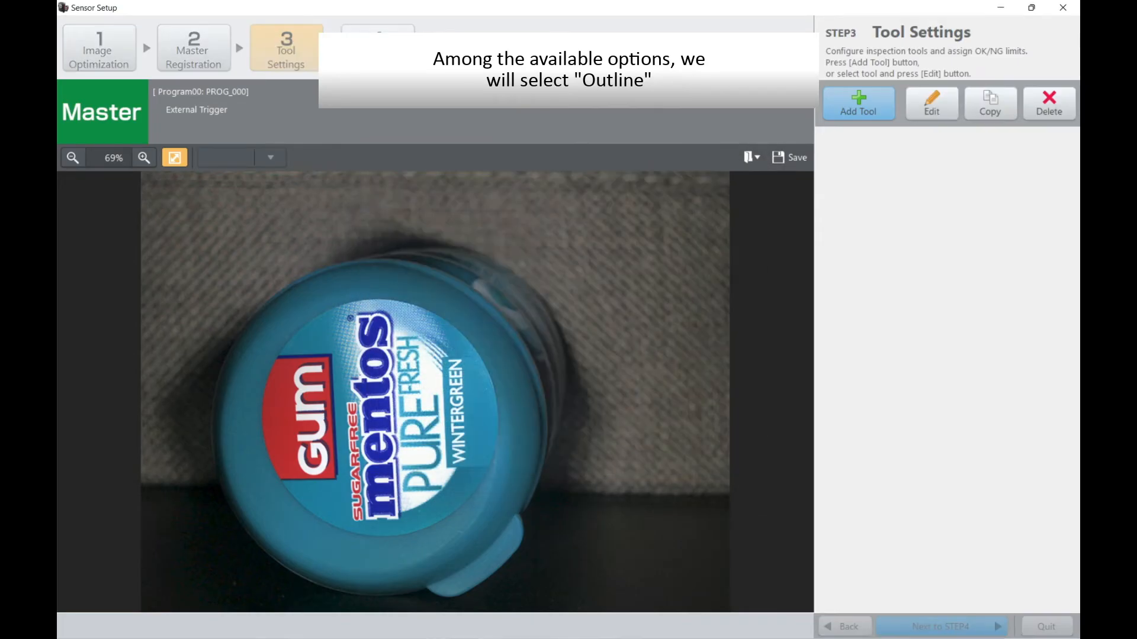
drag(388, 345, 246, 288)
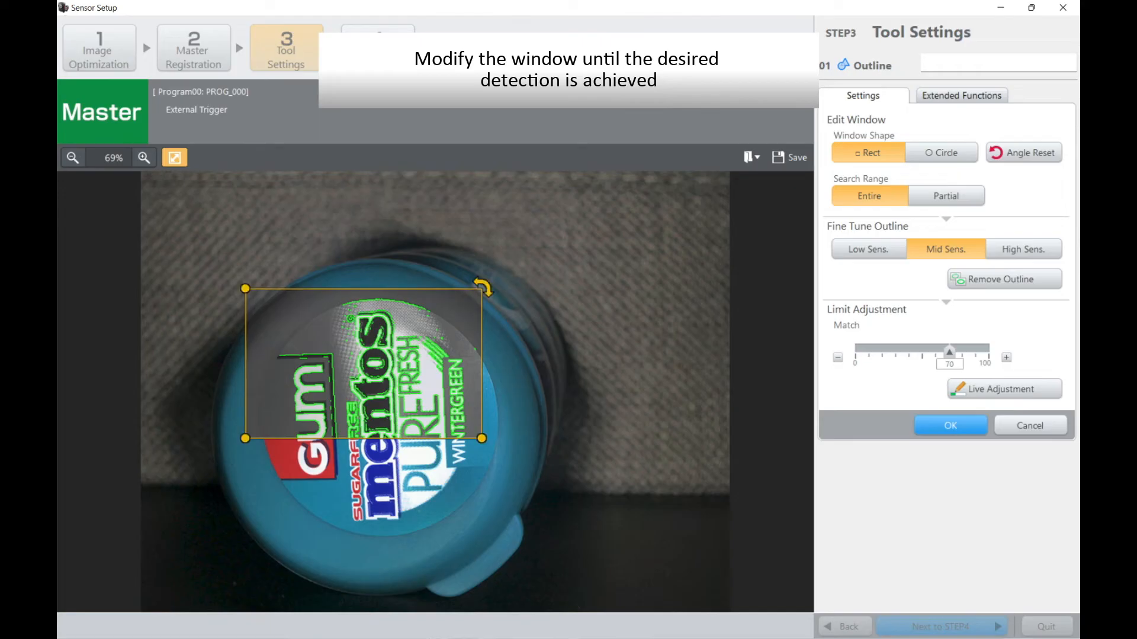
drag(481, 438, 531, 556)
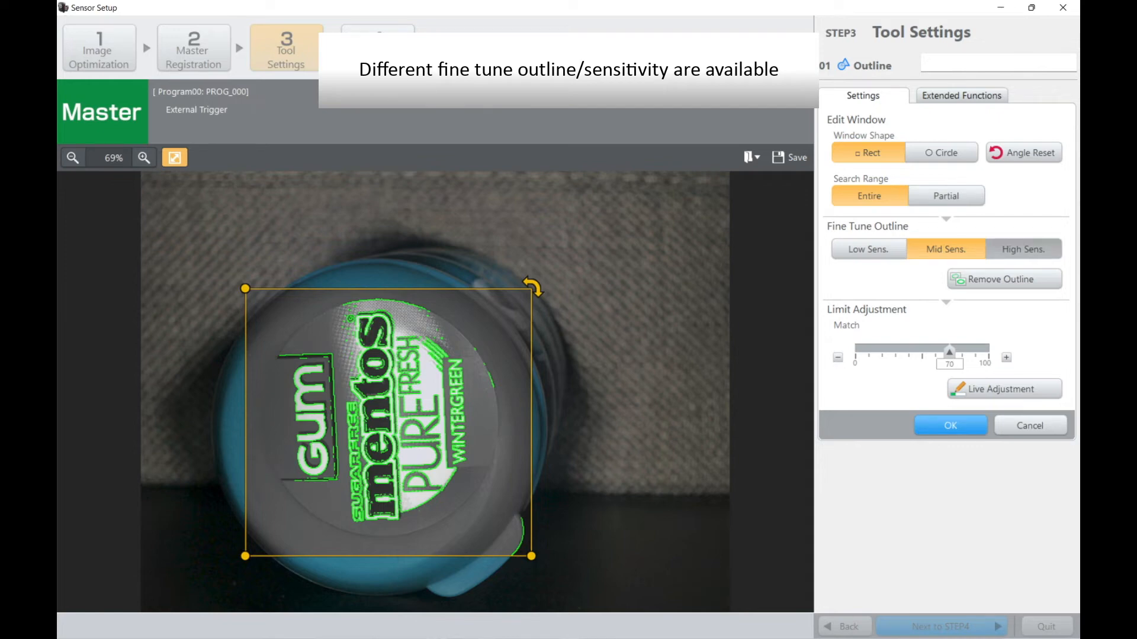
Step: Try the High and Low outline sensitivities and set the sensitivity back to Mid
click(1023, 249)
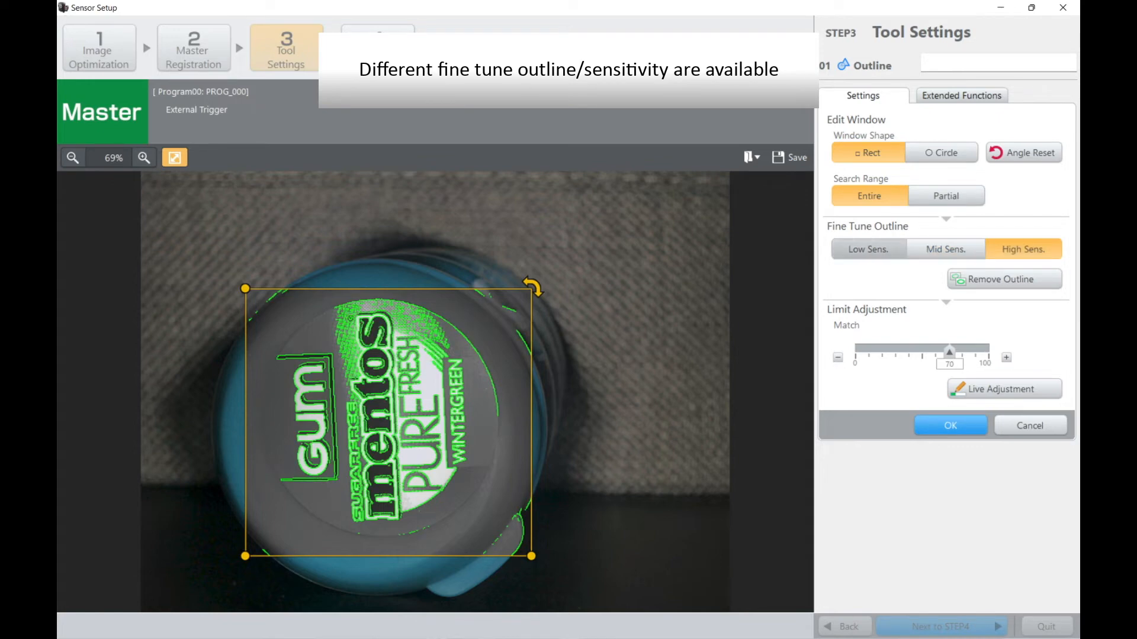
click(868, 249)
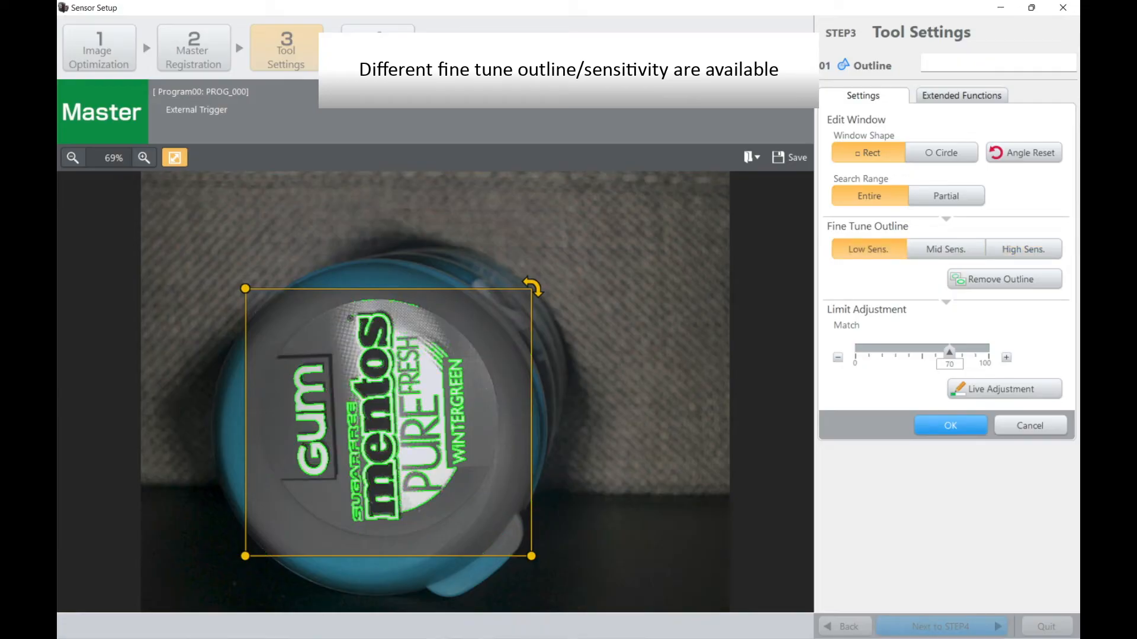
click(945, 250)
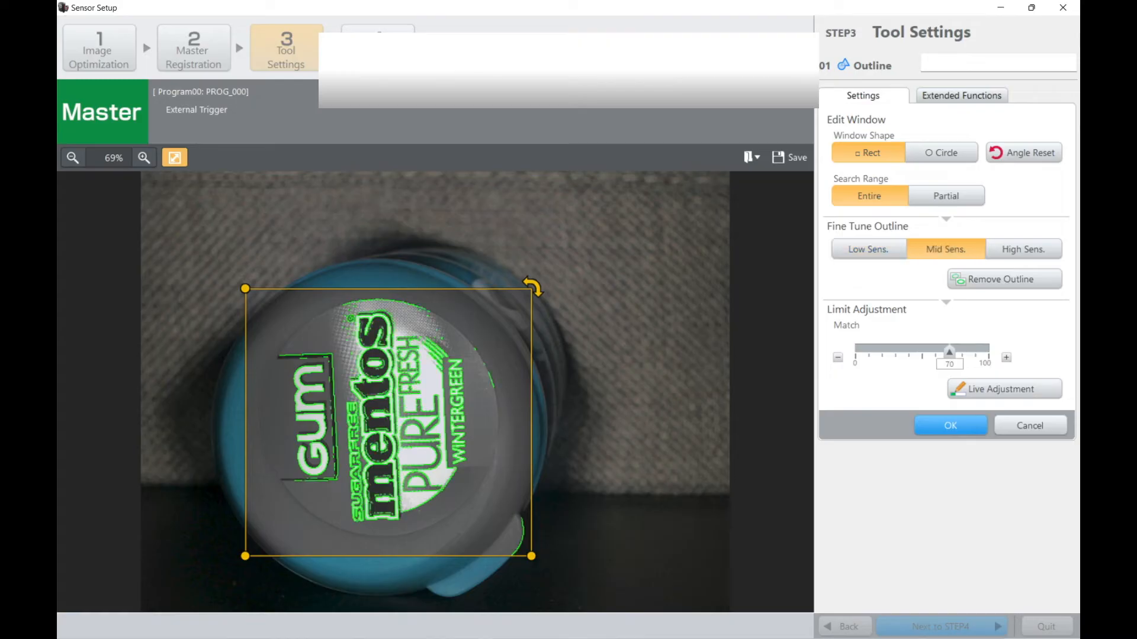
Step: Remove the unneeded outlines along the round label's curved edge and the lid tab from the inspection
click(1005, 279)
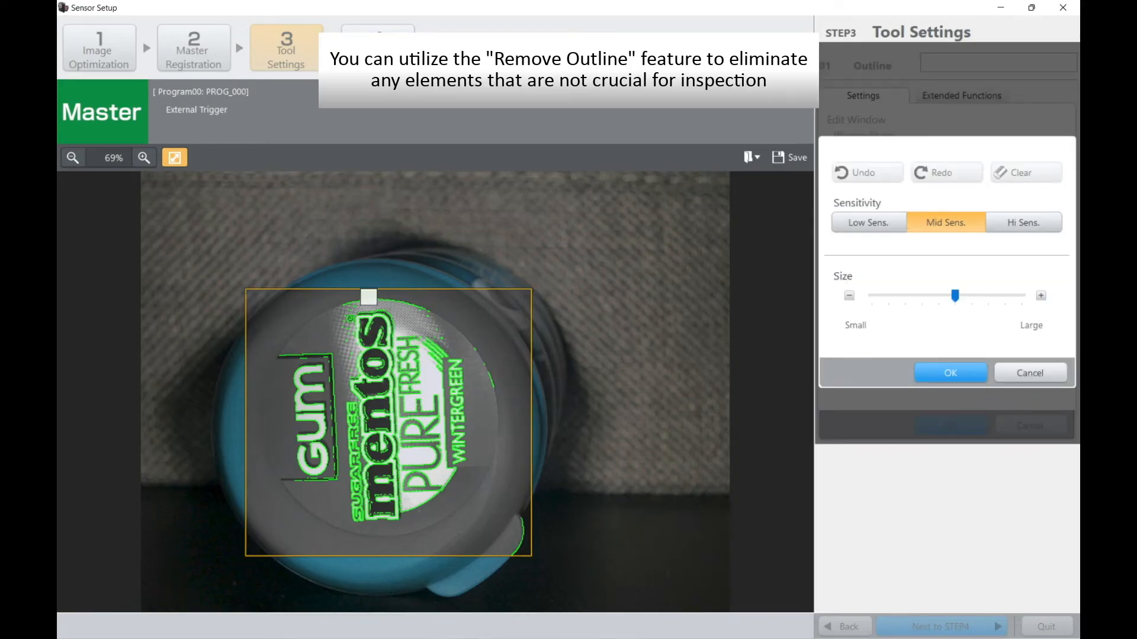
click(337, 303)
mouse_move(337, 302)
mouse_down()
mouse_move(372, 297)
mouse_move(443, 317)
mouse_up()
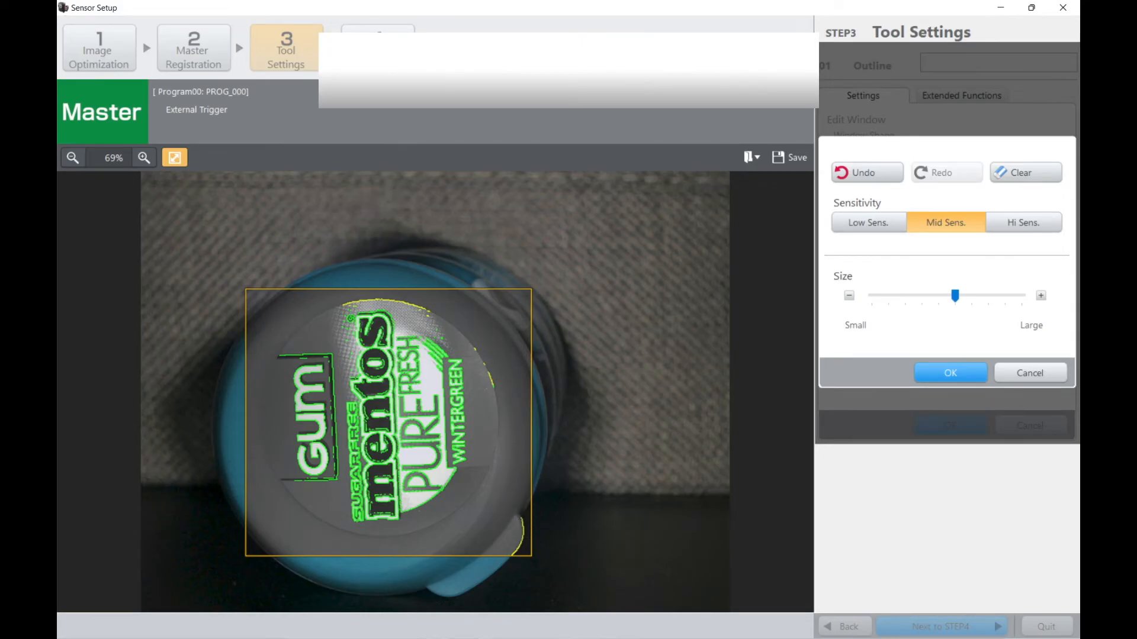
click(950, 373)
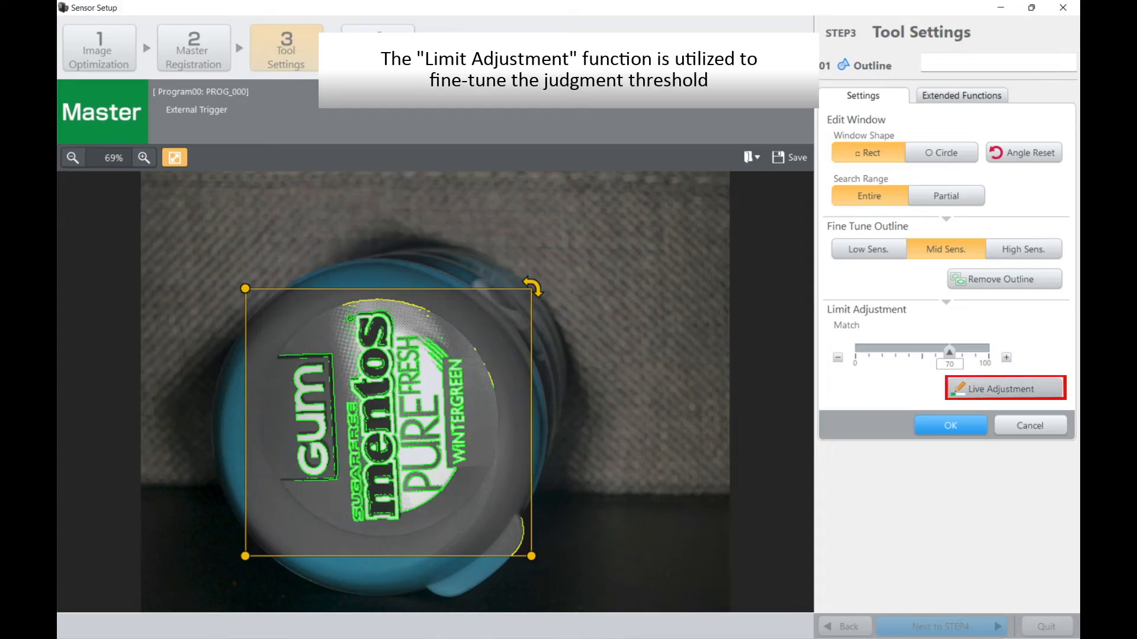
Step: Run Live Adjustment with a test trigger and set the Outline tool's match threshold to 85
click(1005, 389)
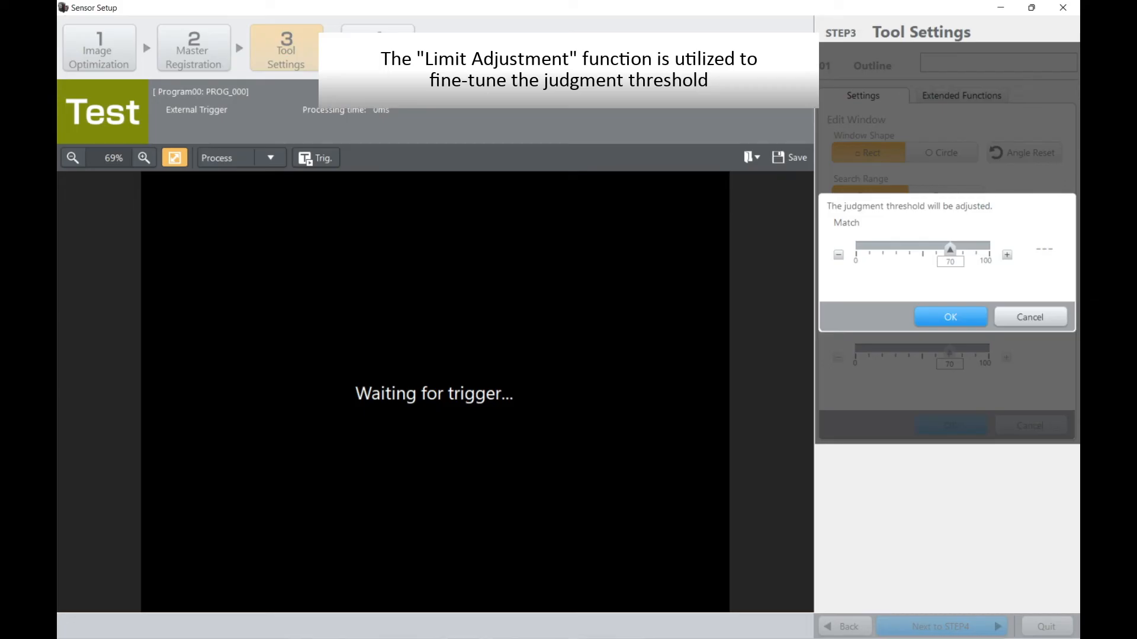
click(315, 158)
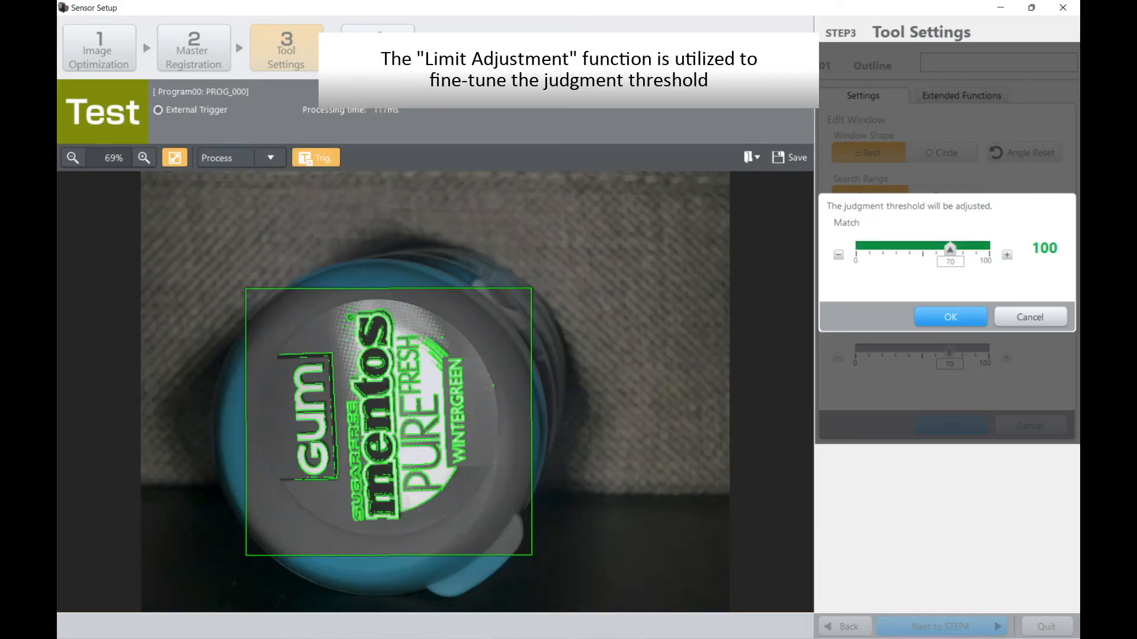
click(1006, 255)
click(1006, 254)
click(1006, 255)
click(1006, 254)
click(1007, 254)
click(1007, 255)
click(1006, 255)
click(950, 317)
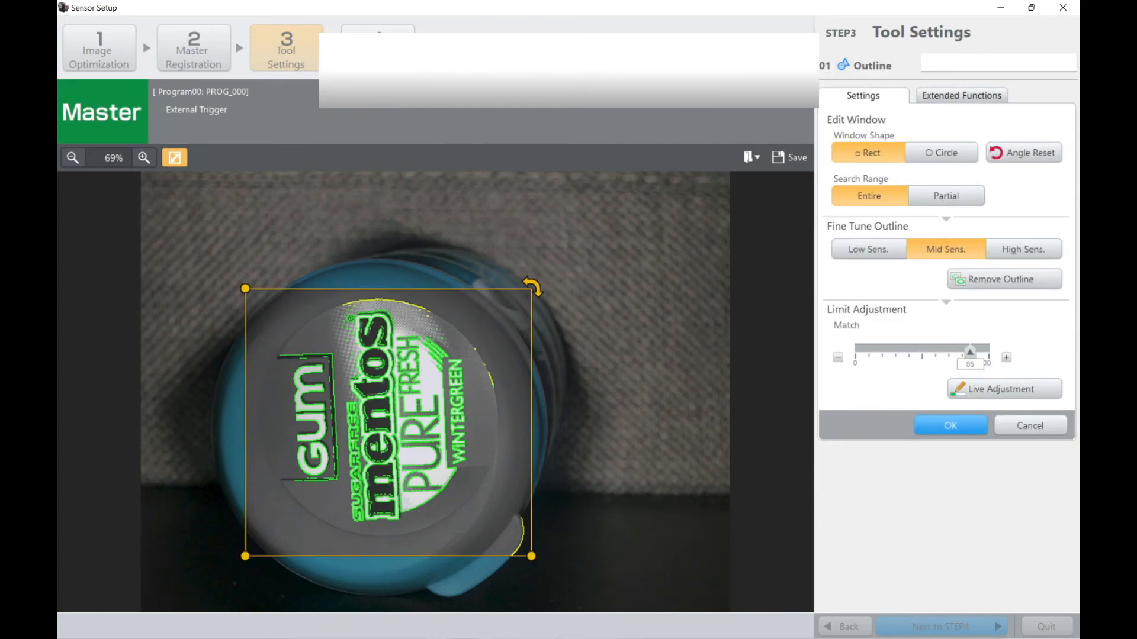
Step: Set the Outline tool's rotation range to ±180° and accept the tool settings
click(961, 96)
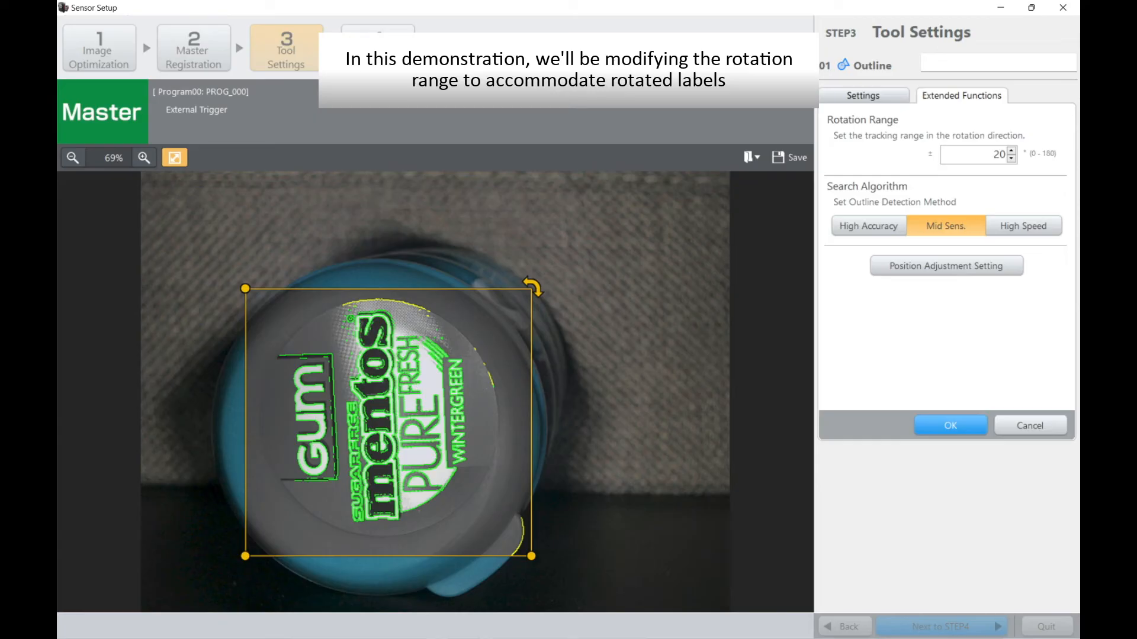
double_click(999, 154)
text(180)
click(950, 426)
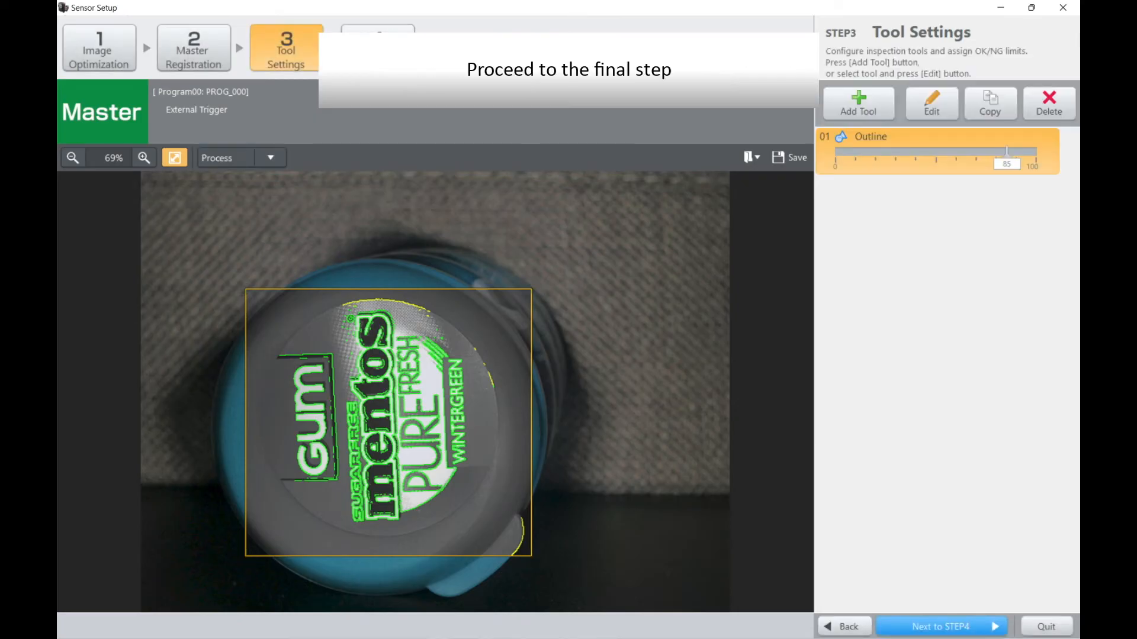
Step: Leave the output assignment at its defaults, complete the sensor setup, and save the program changes
click(940, 627)
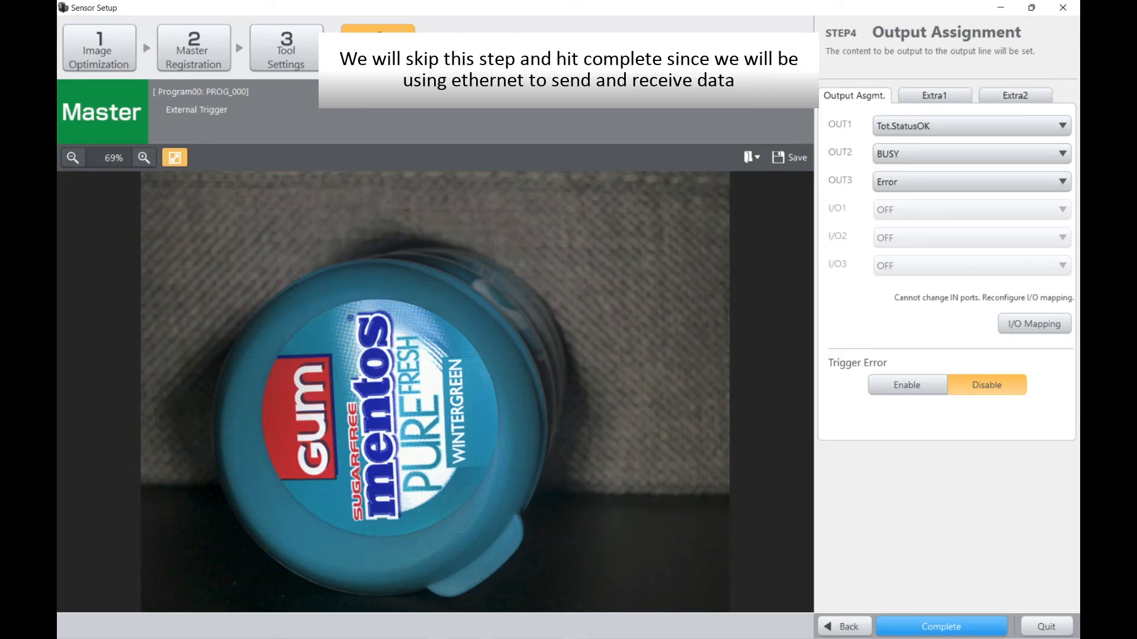
click(940, 627)
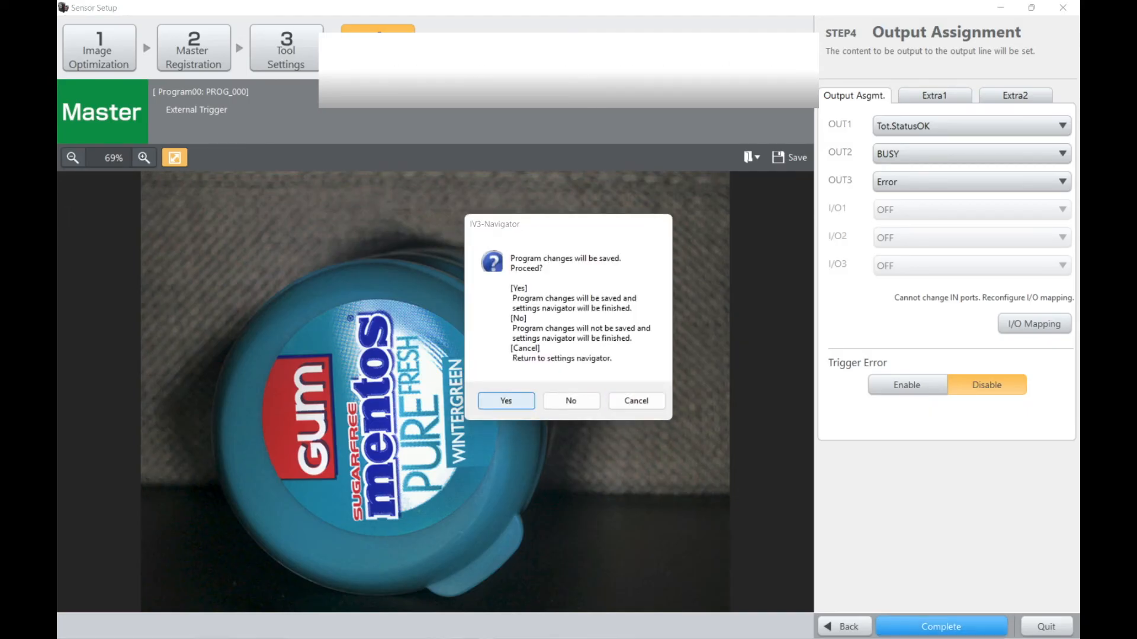
click(506, 401)
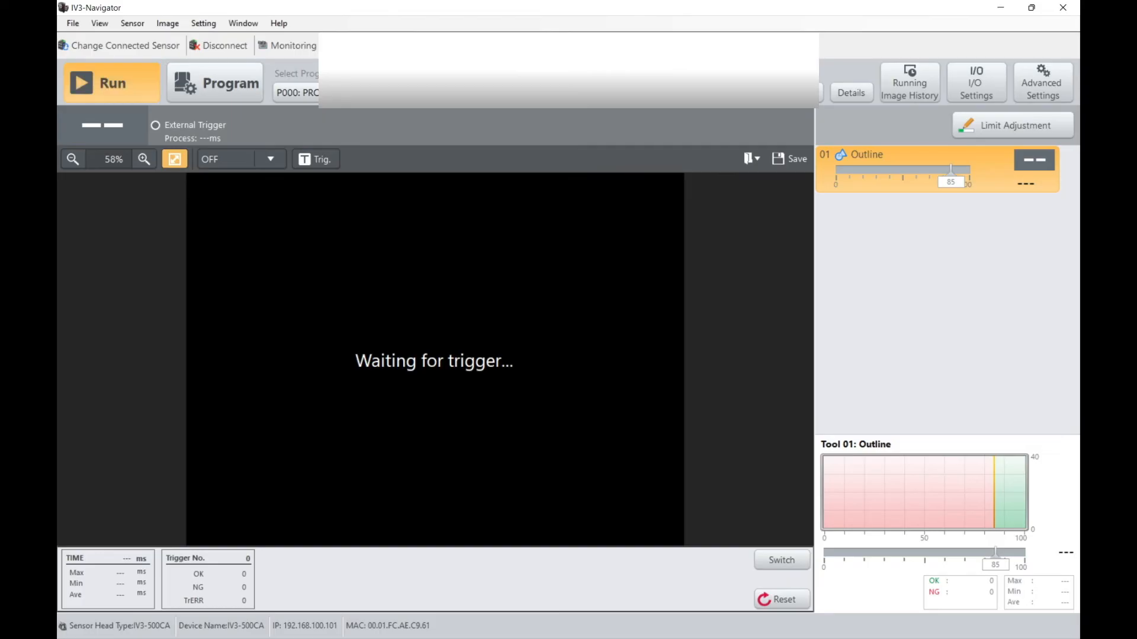
Step: Trigger inspections in Run mode, showing the Window overlay and finally the Process overlay on the image
click(316, 159)
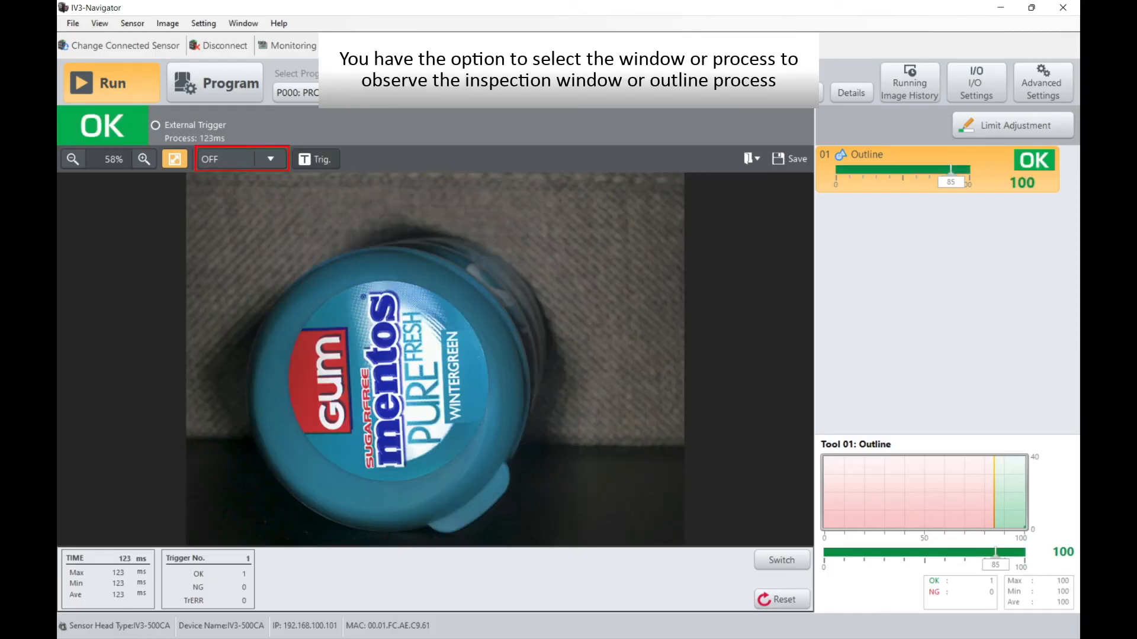
click(271, 159)
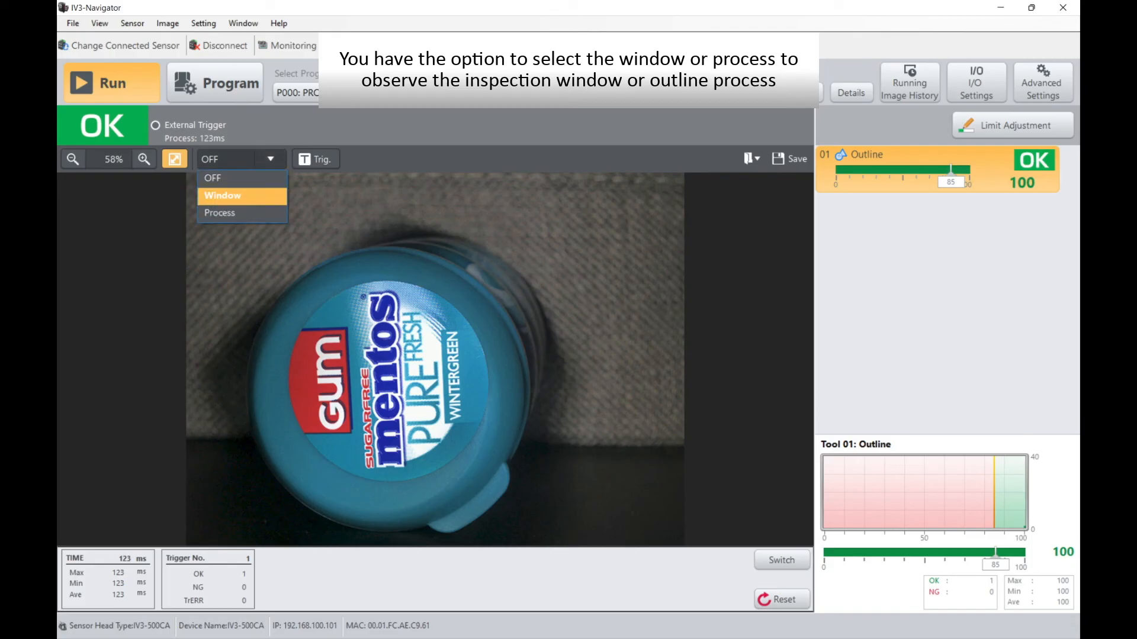
click(242, 196)
click(316, 159)
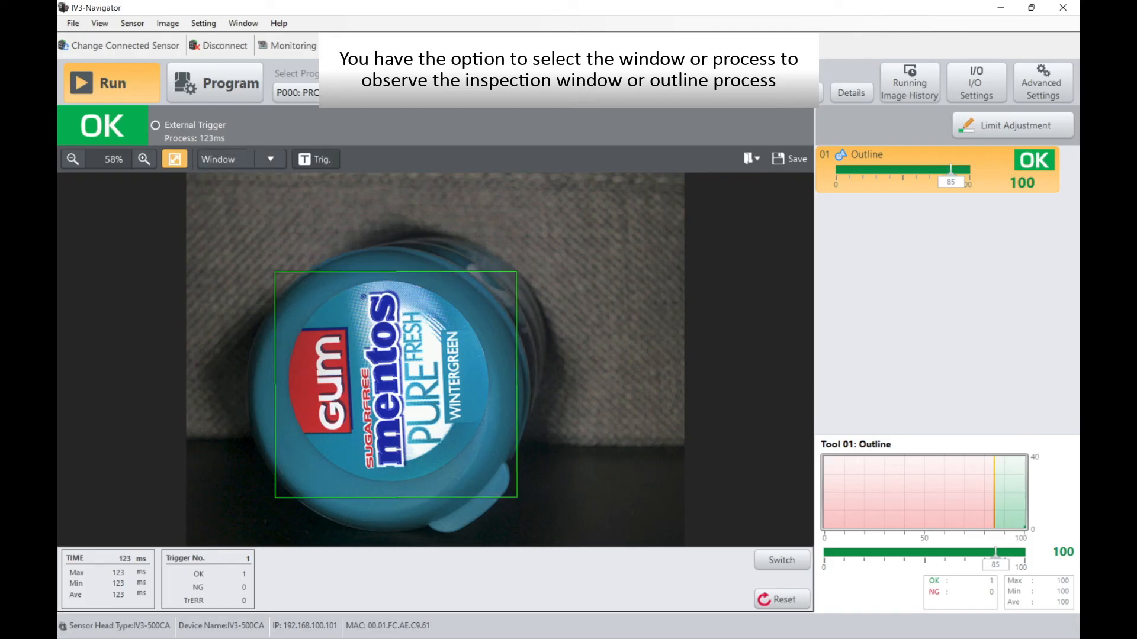
click(270, 158)
click(241, 213)
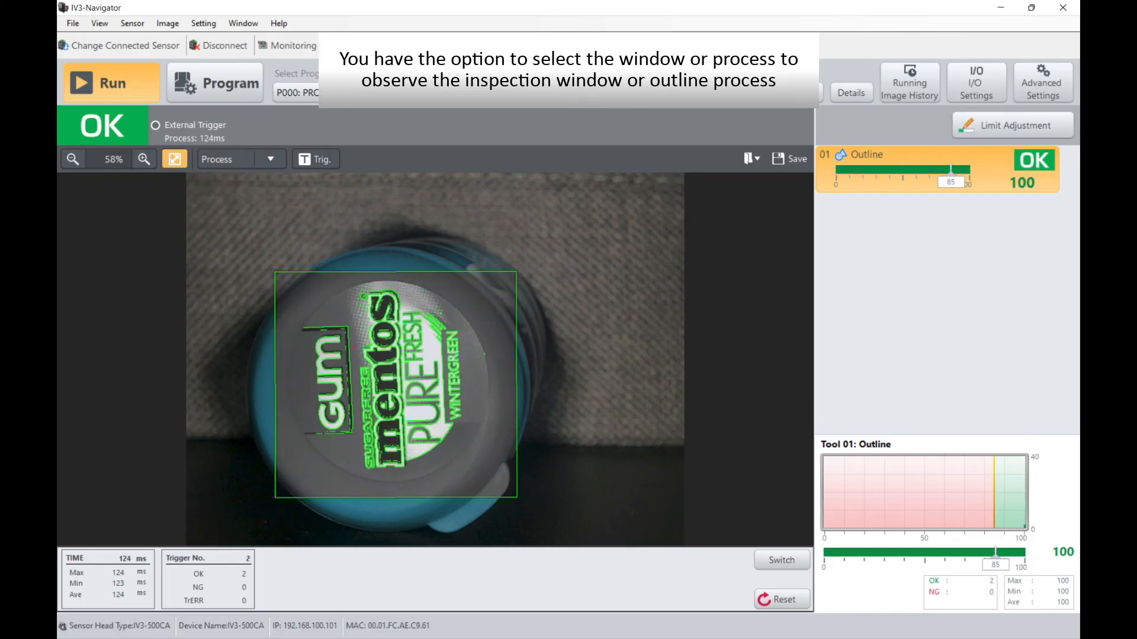
click(316, 159)
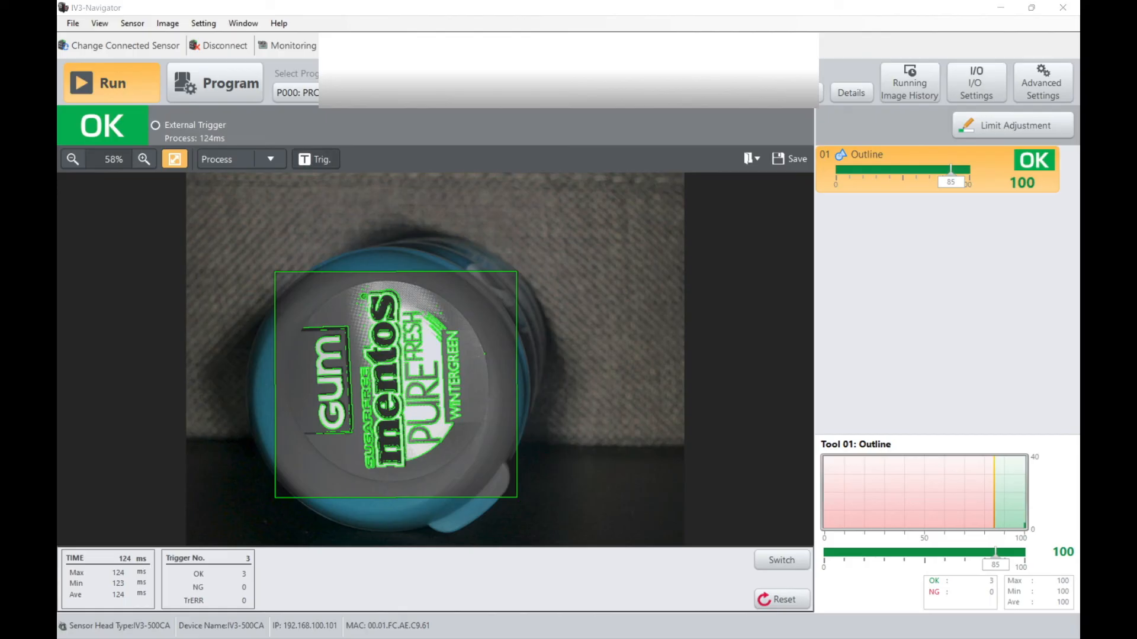
Step: Trigger repeated inspections with the gum lid in different positions and rotations to examine the Outline tool's judgments
click(316, 159)
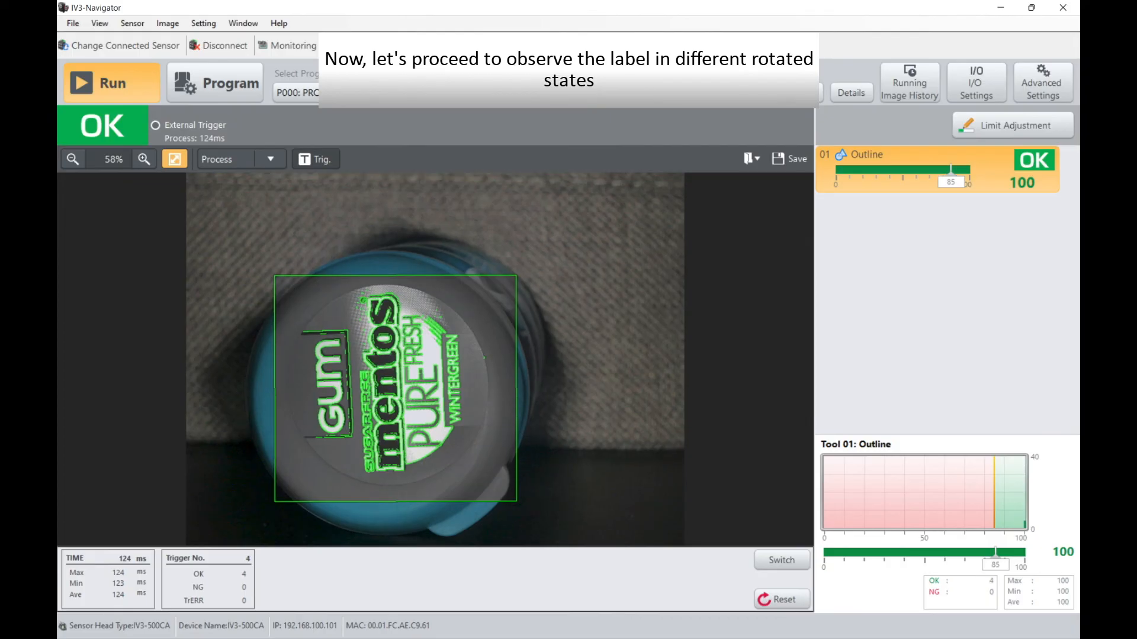
click(316, 159)
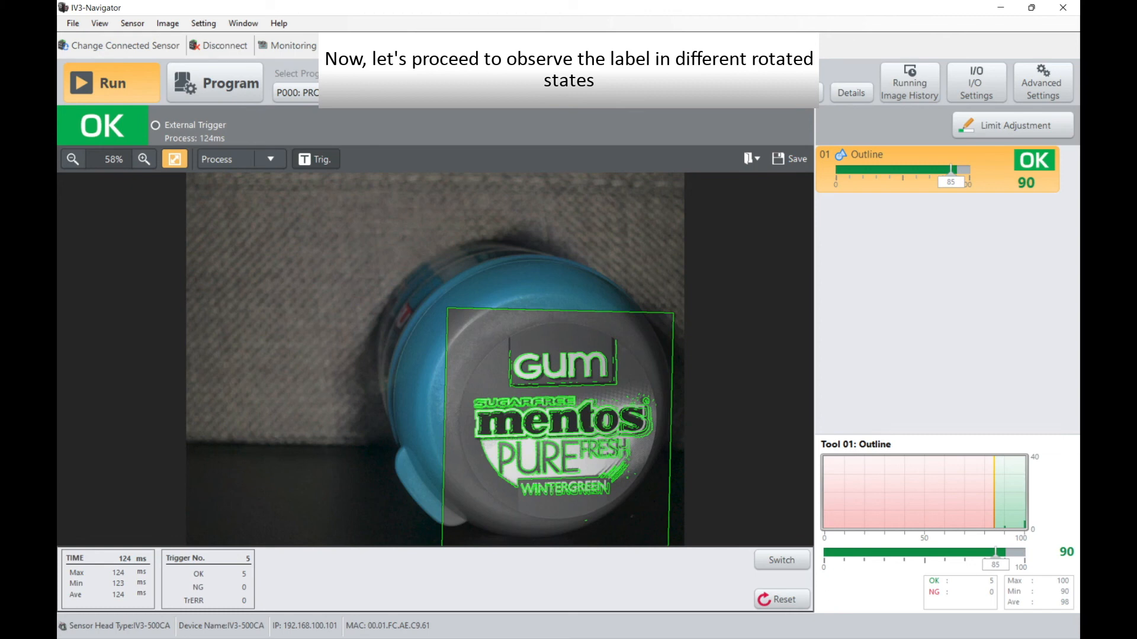
click(316, 158)
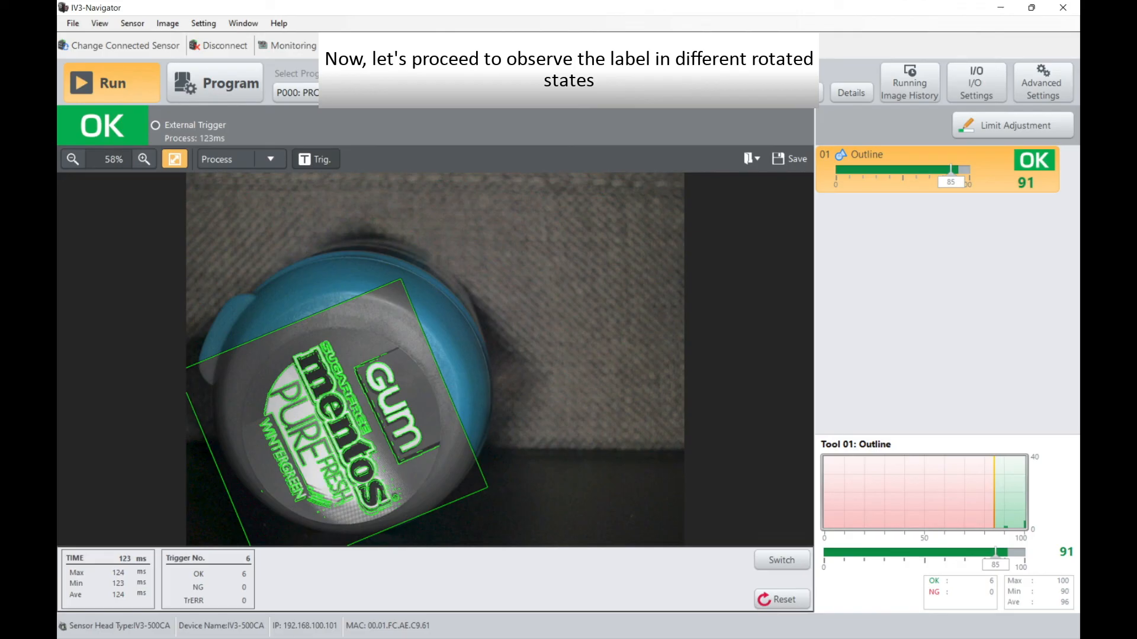
click(316, 159)
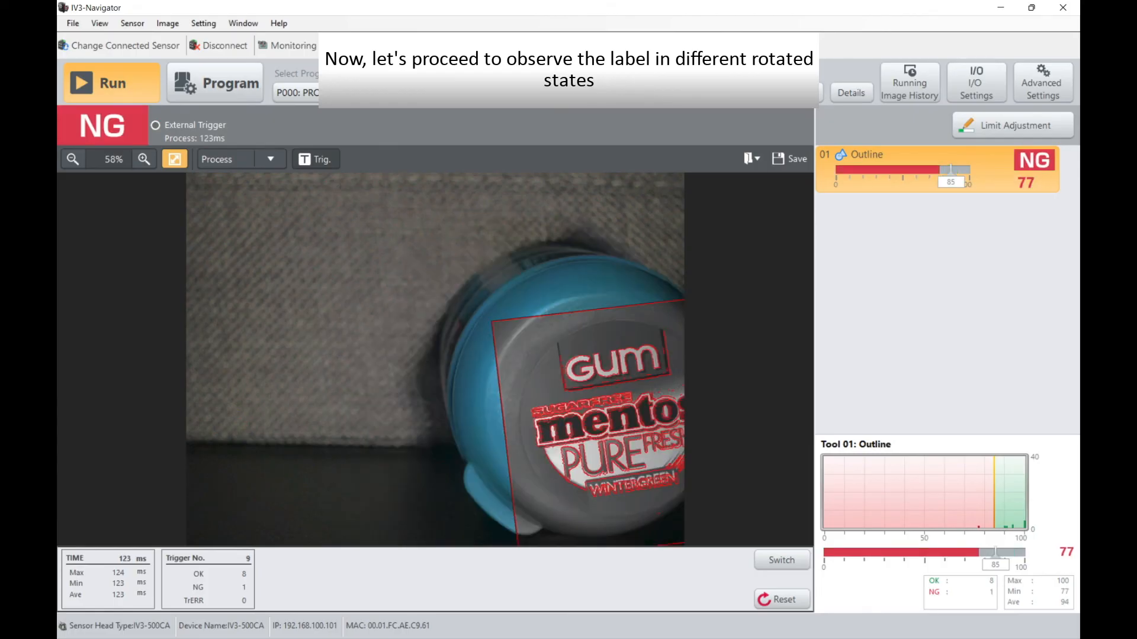
click(316, 158)
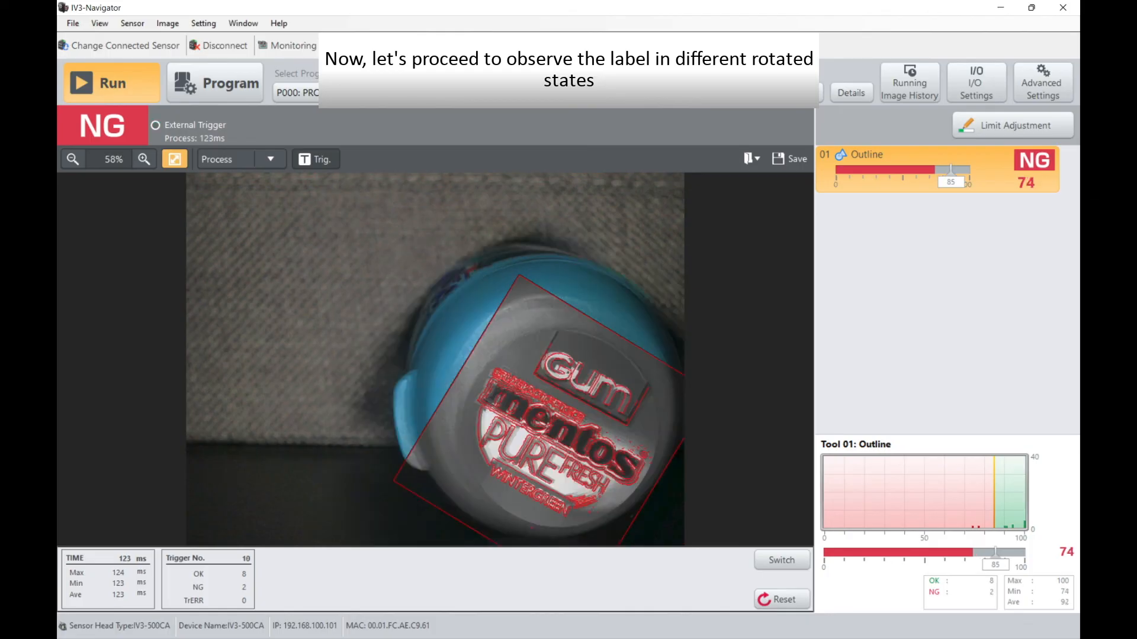
click(316, 159)
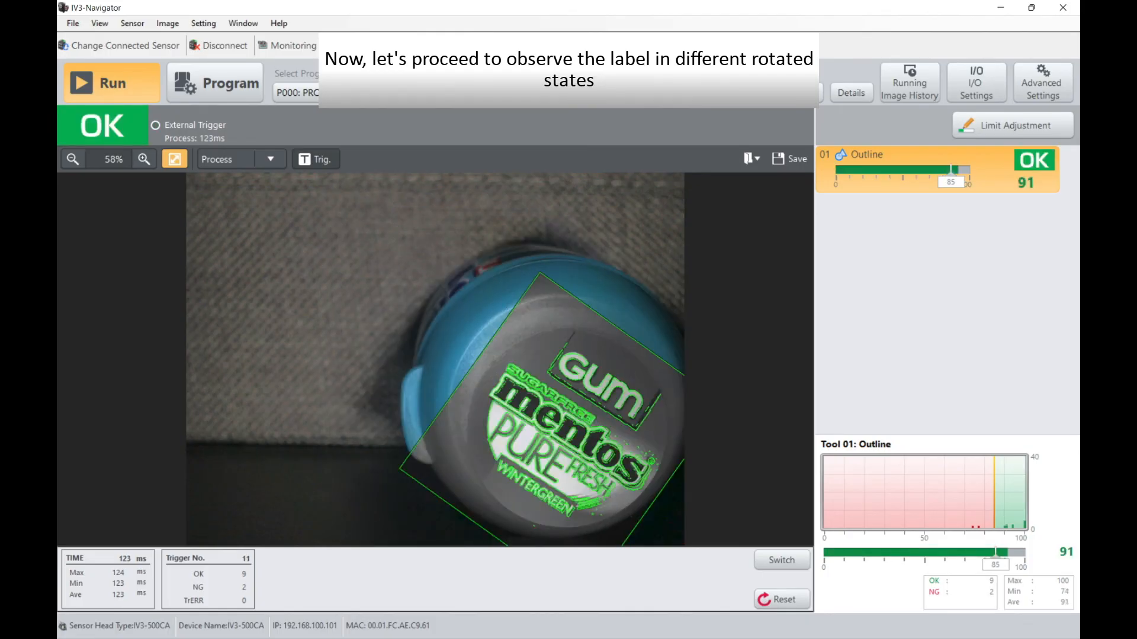
click(316, 158)
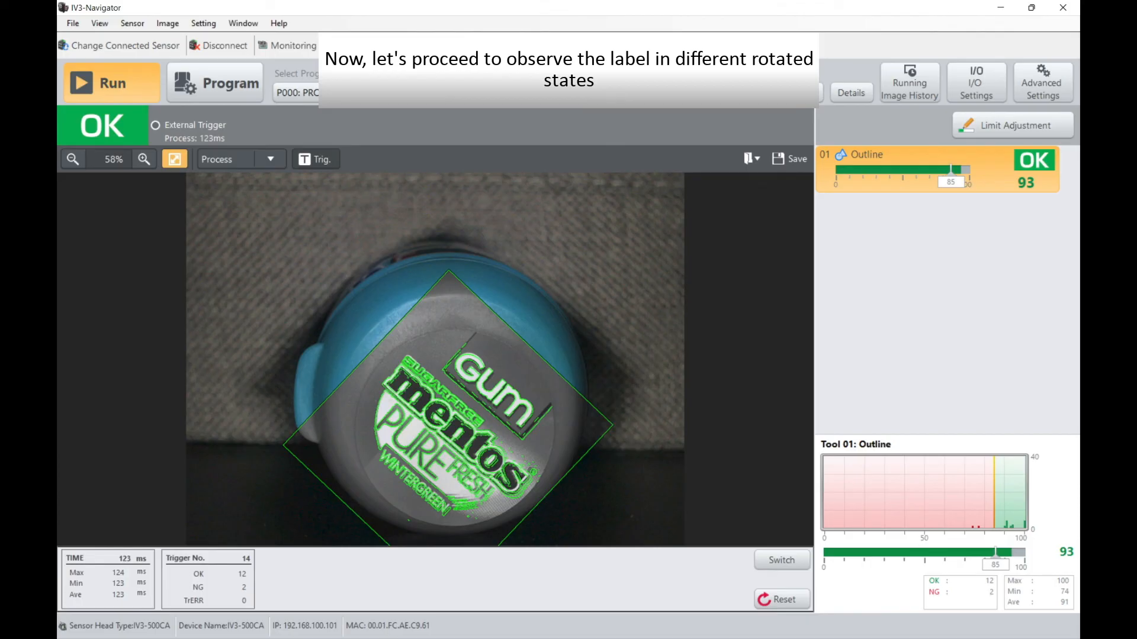
click(316, 159)
click(316, 159)
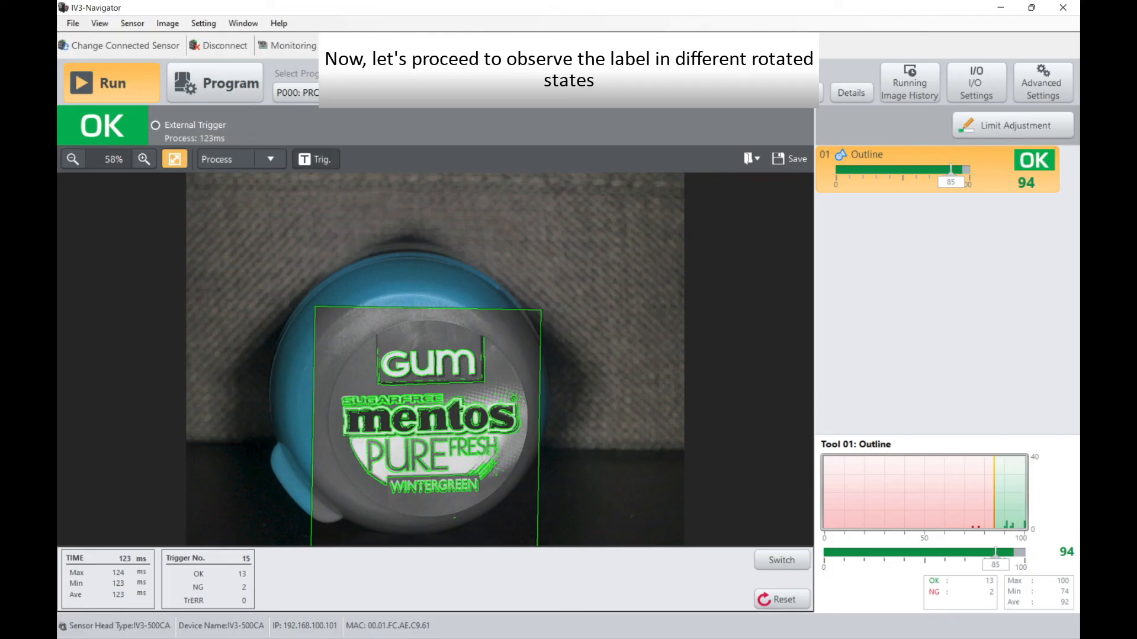